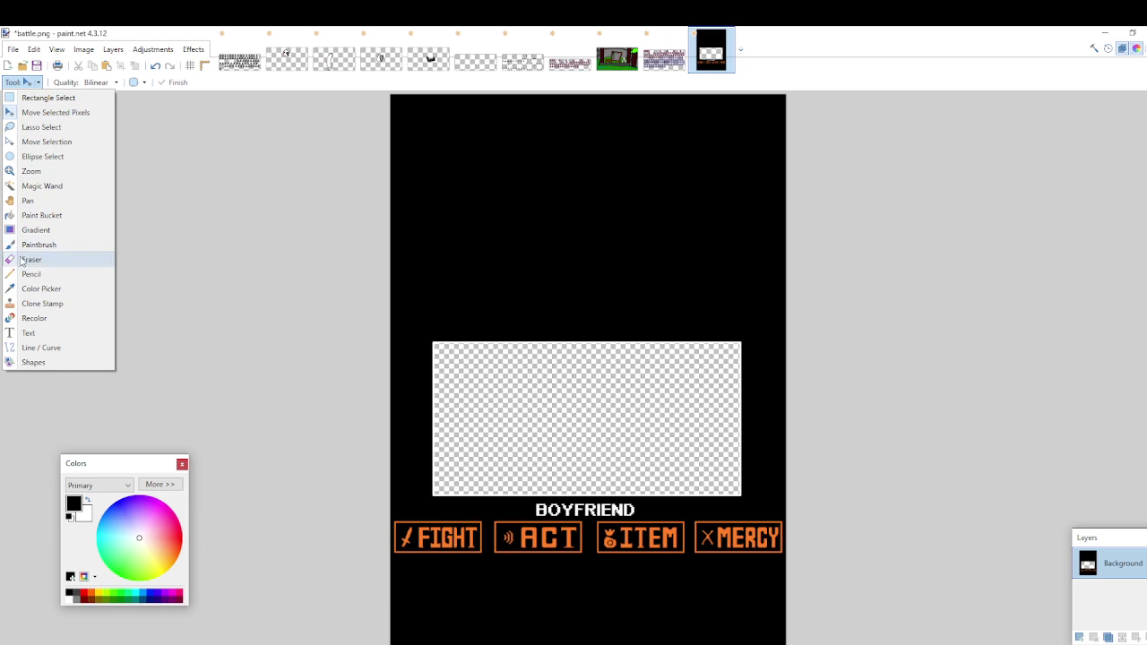
pyautogui.click(32, 245)
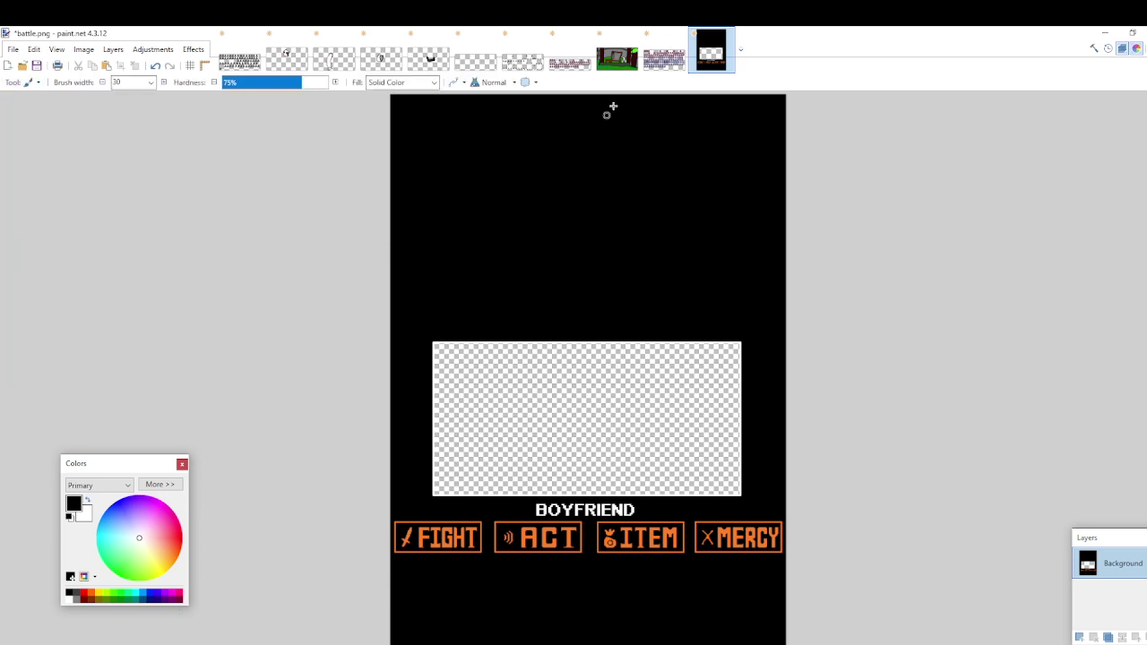
pyautogui.click(616, 57)
pyautogui.click(31, 81)
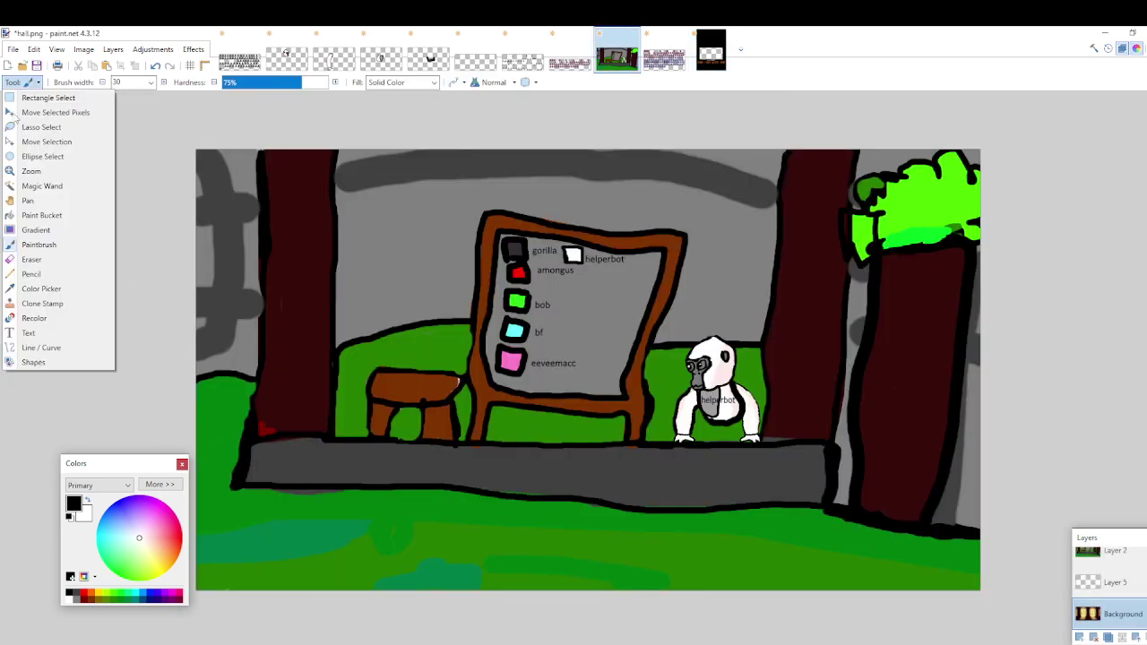
pyautogui.click(31, 287)
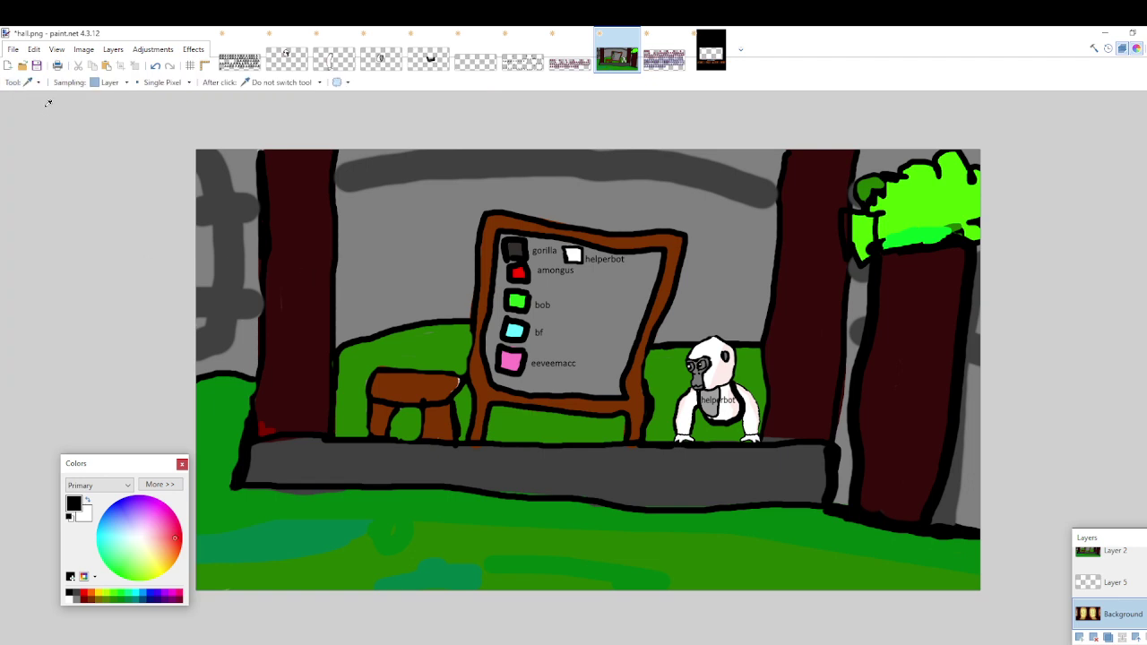
pyautogui.click(31, 82)
pyautogui.click(46, 242)
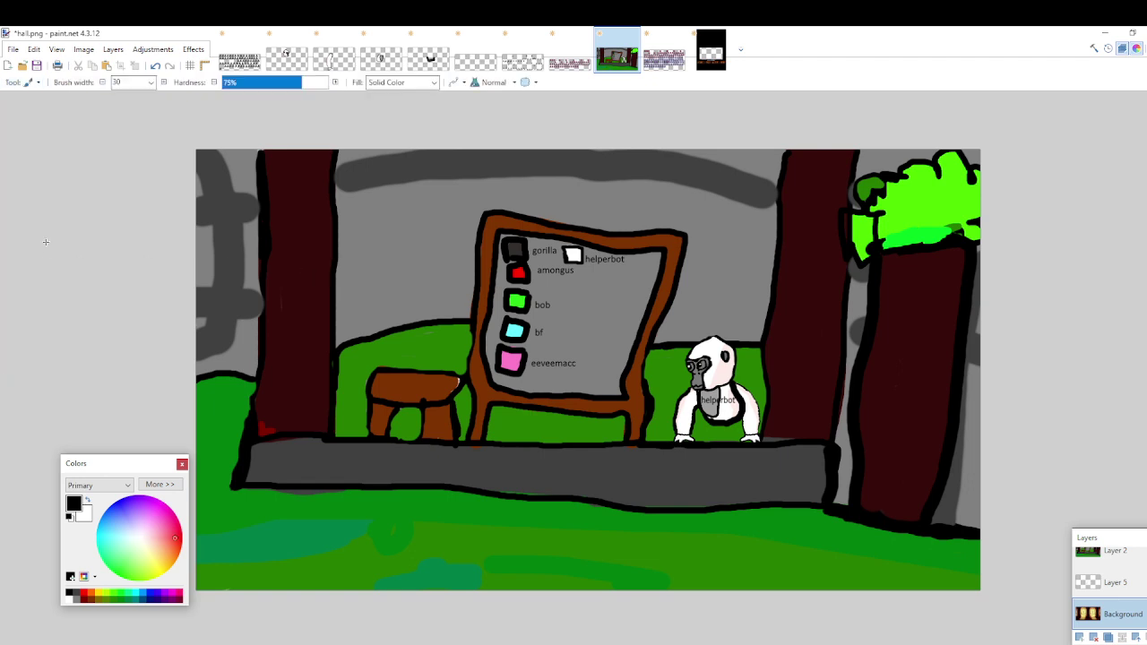
pyautogui.click(711, 51)
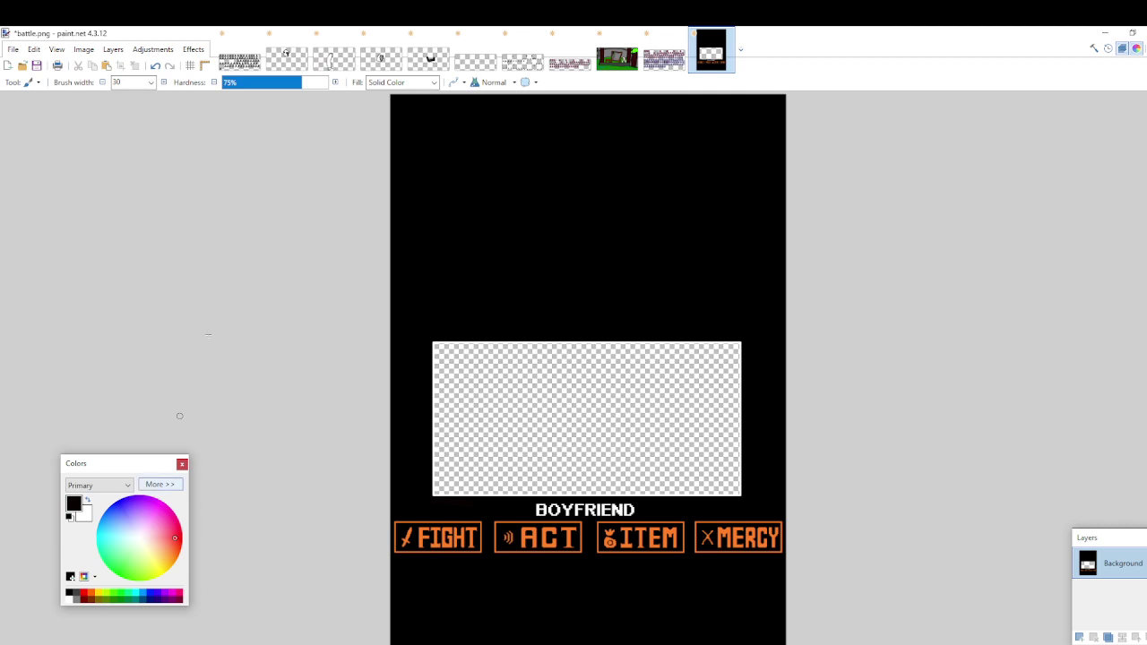
# Sample the brown of the board's frame in hall.png and return to battle.png with the Paintbrush
pyautogui.click(611, 67)
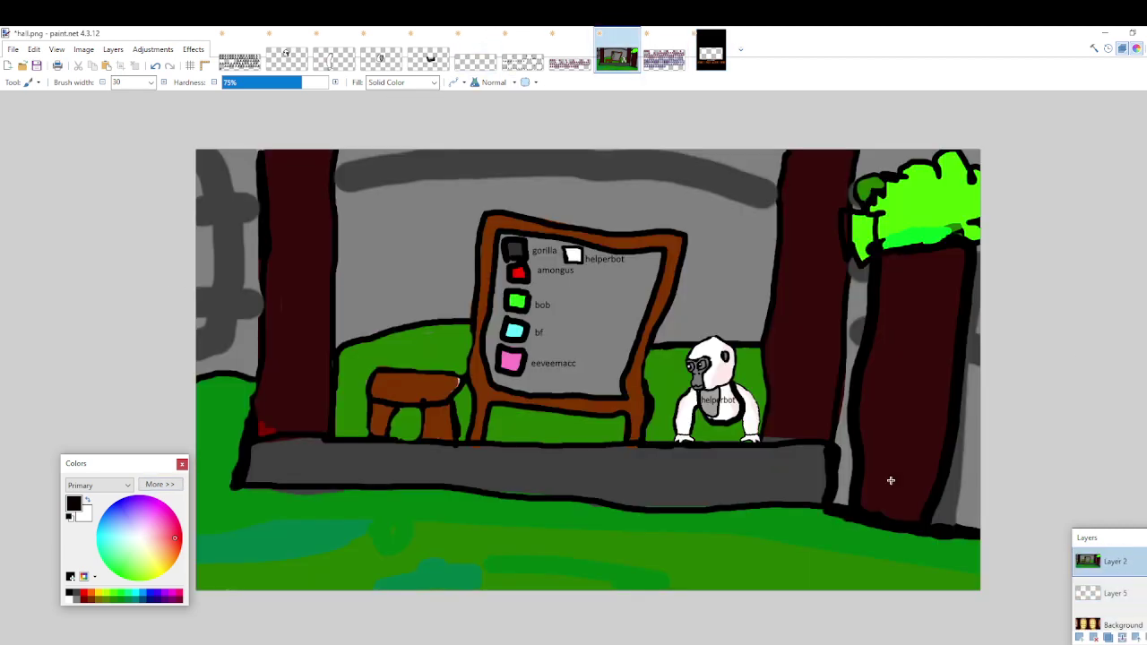
pyautogui.click(32, 81)
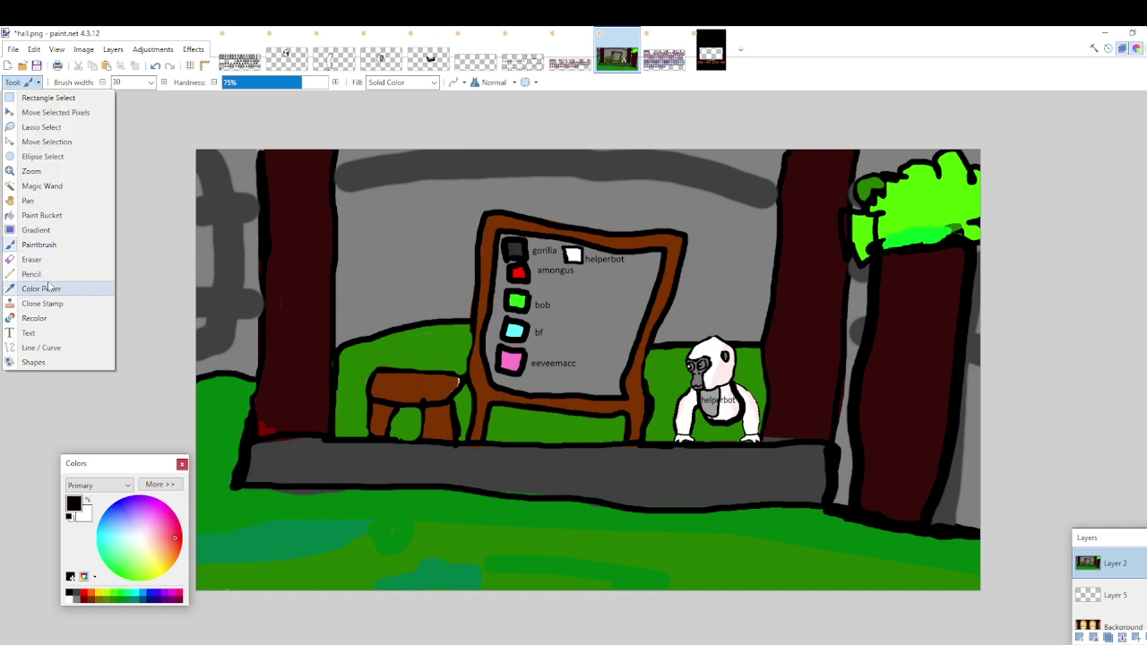
pyautogui.click(43, 288)
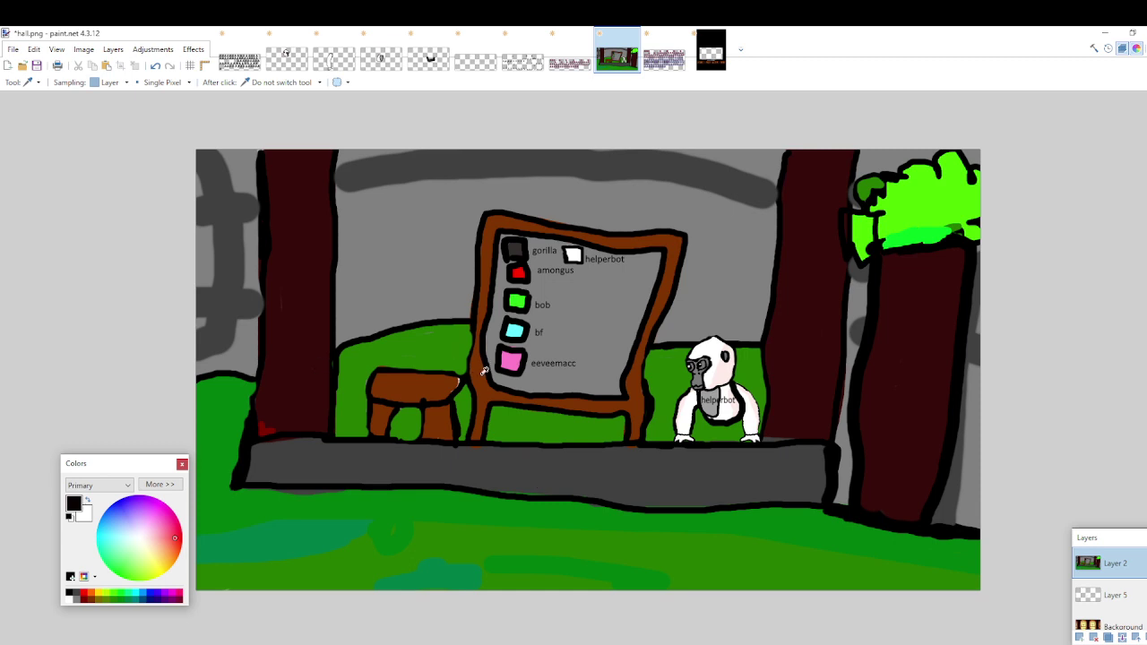
pyautogui.click(324, 368)
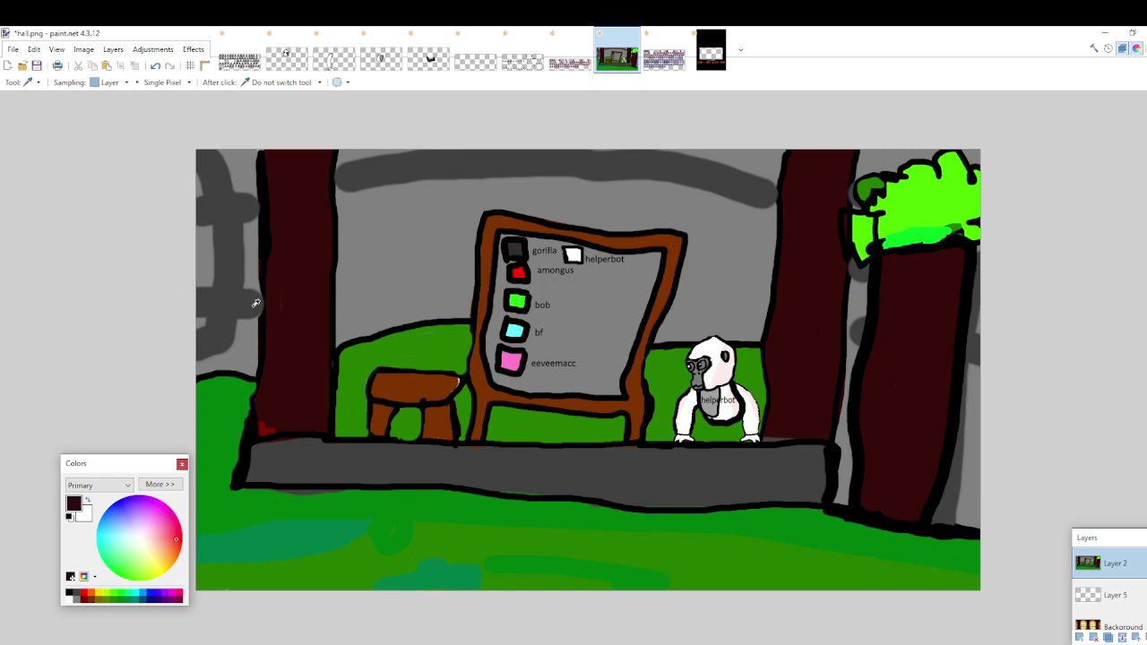
pyautogui.click(487, 379)
pyautogui.click(29, 82)
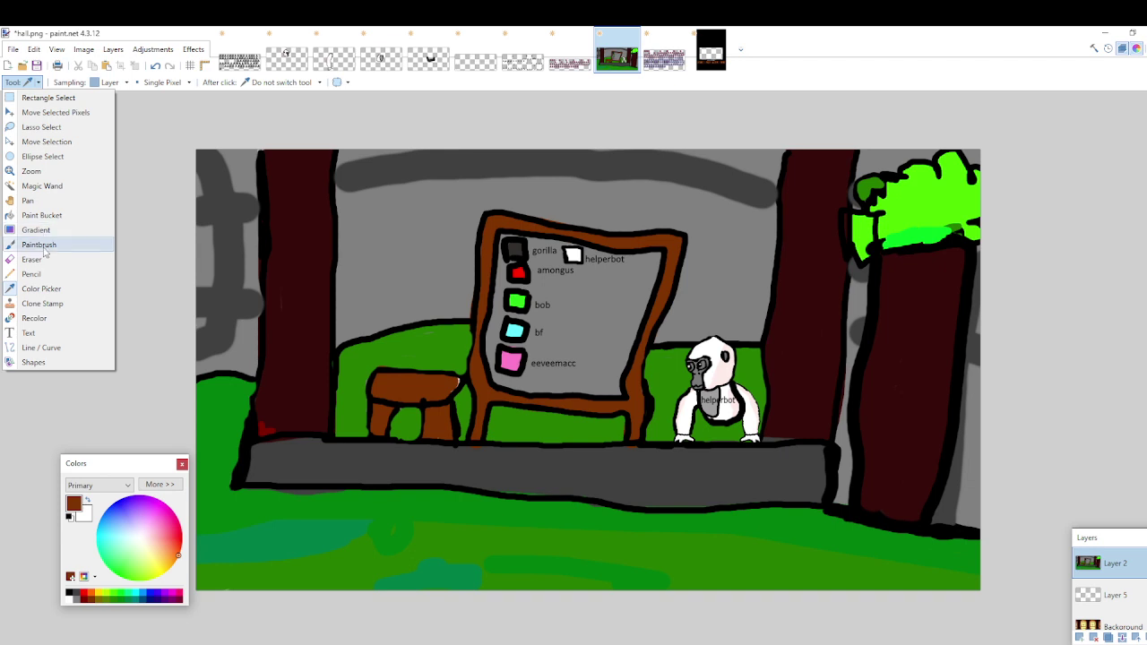
pyautogui.click(54, 240)
pyautogui.click(710, 49)
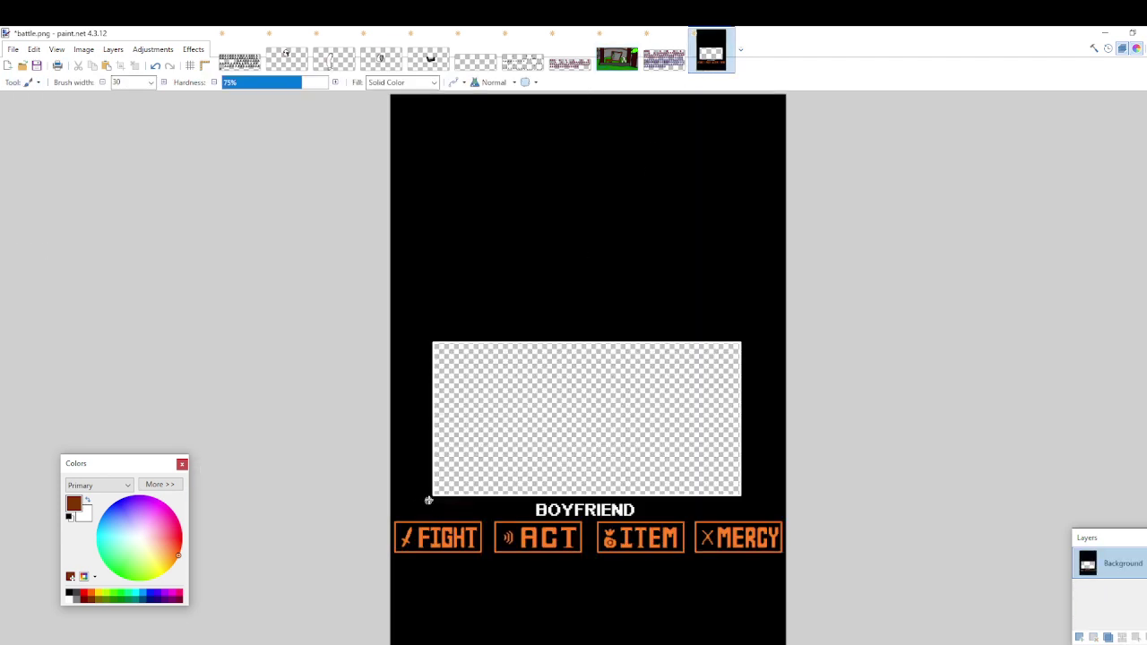
# Paint a thin brown edge beneath the transparent box and a thicker brown edge along its left side, redoing uneven strokes
pyautogui.moveTo(428, 499); pyautogui.dragTo(736, 516)
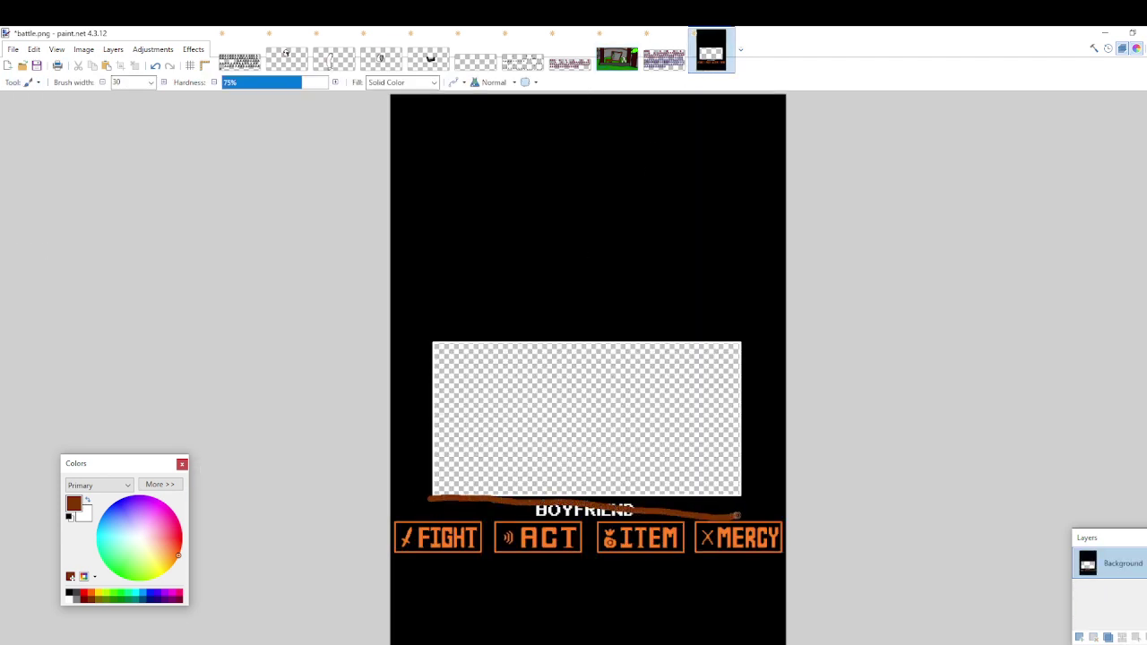
pyautogui.hotkey('ctrl', 'z')
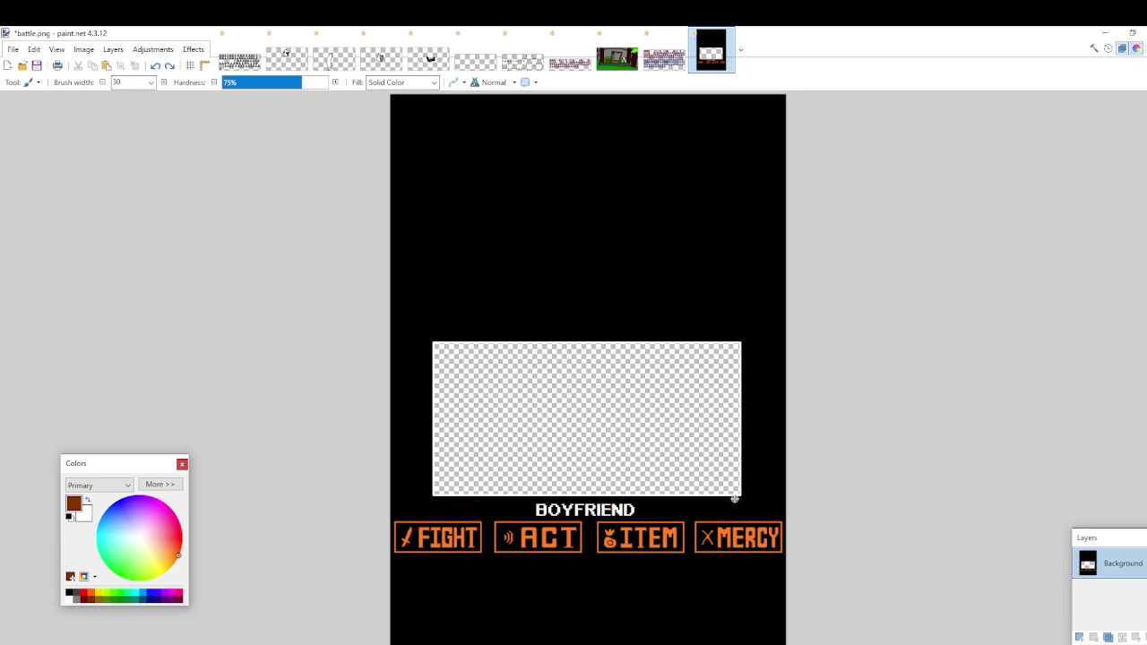
pyautogui.moveTo(741, 498)
pyautogui.mouseDown()
pyautogui.moveTo(413, 493)
pyautogui.moveTo(425, 464)
pyautogui.moveTo(422, 351)
pyautogui.moveTo(429, 492)
pyautogui.moveTo(431, 384)
pyautogui.mouseUp()
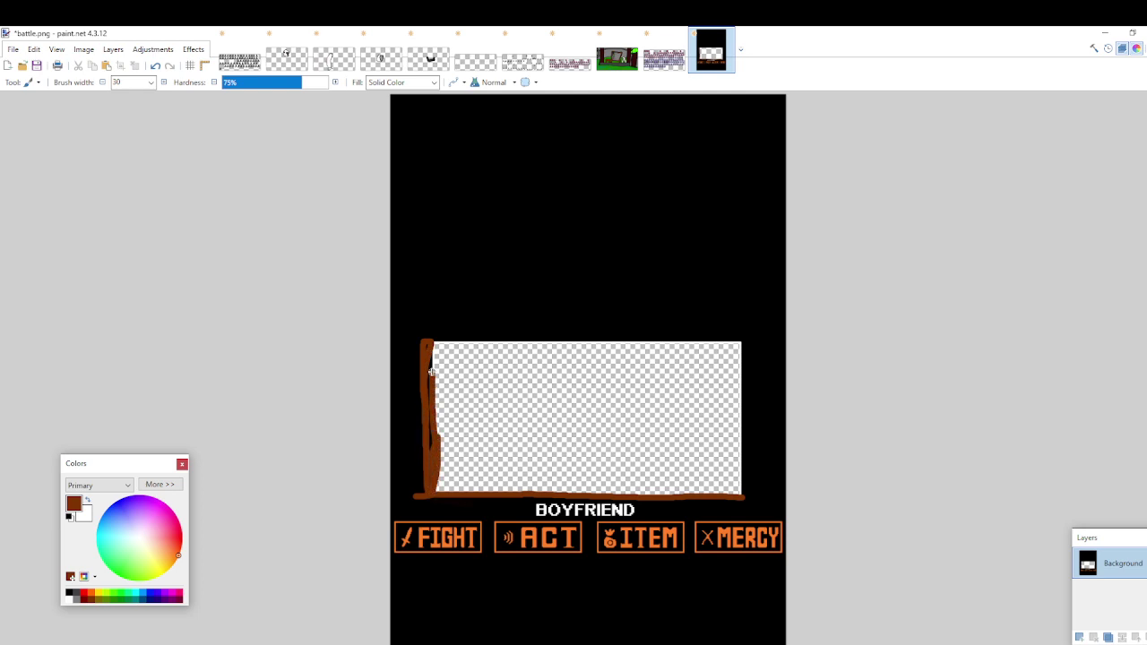
pyautogui.hotkey('ctrl', 'z')
pyautogui.hotkey('ctrl', 'z')
pyautogui.hotkey('ctrl', 'z')
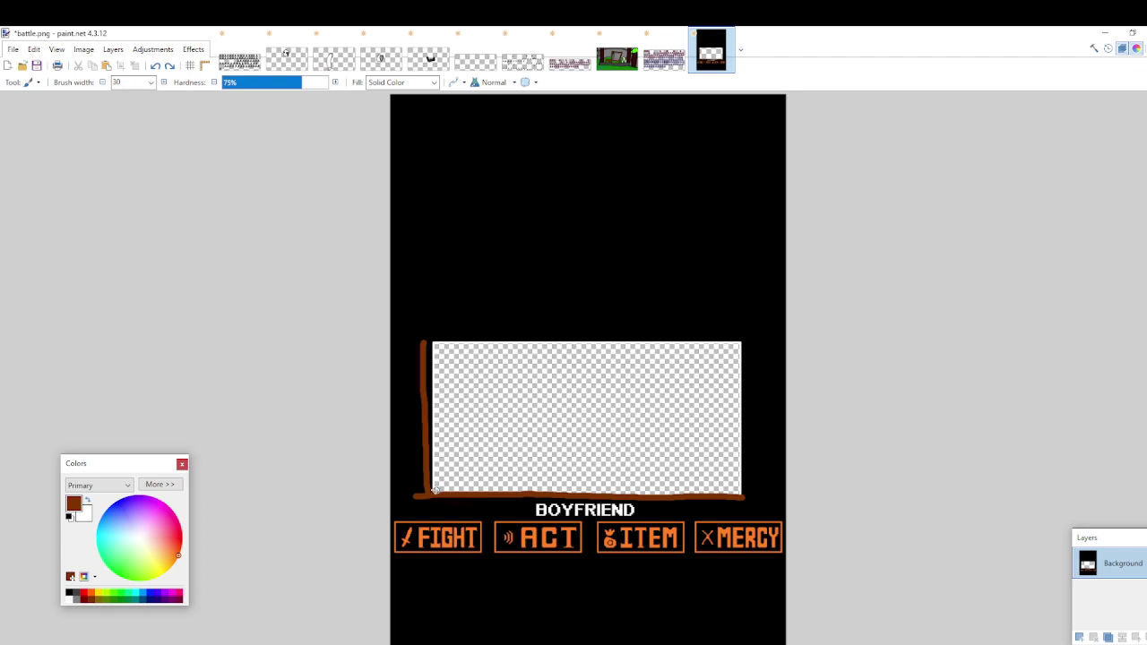
pyautogui.moveTo(430, 482)
pyautogui.mouseDown()
pyautogui.moveTo(431, 342)
pyautogui.moveTo(431, 462)
pyautogui.moveTo(431, 400)
pyautogui.mouseUp()
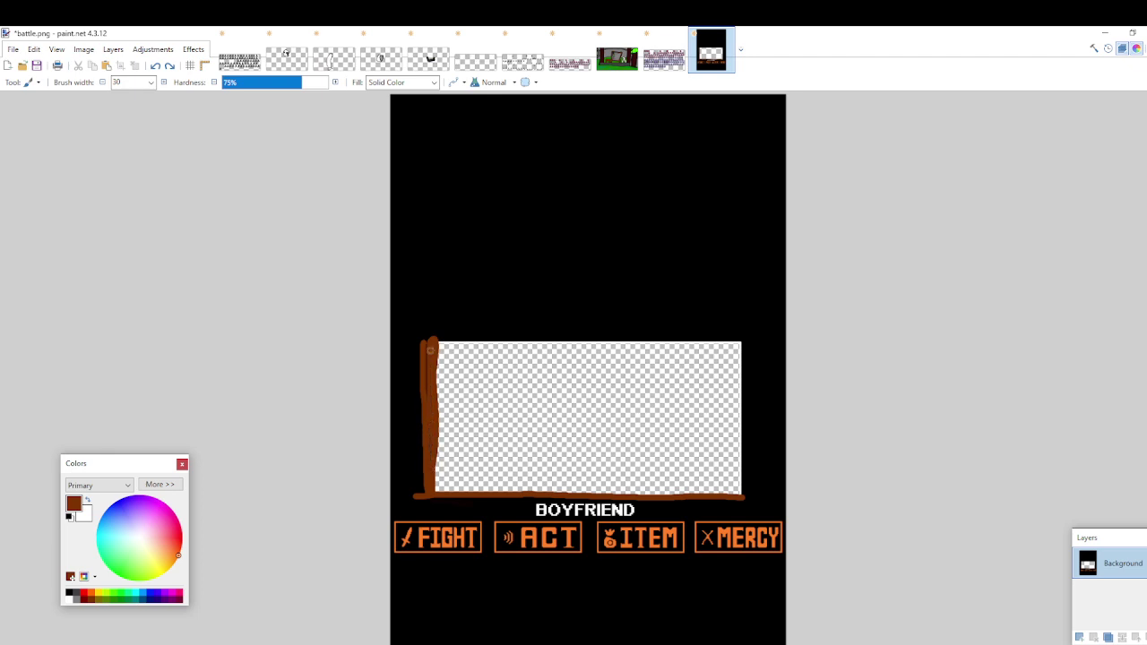
pyautogui.moveTo(431, 349); pyautogui.dragTo(423, 393)
# Outline a brown arched top spanning the transparent box's upper edge and fill it with brown using the Paint Bucket
pyautogui.moveTo(459, 339)
pyautogui.mouseDown()
pyautogui.moveTo(745, 343)
pyautogui.moveTo(708, 311)
pyautogui.moveTo(631, 302)
pyautogui.moveTo(521, 303)
pyautogui.moveTo(439, 326)
pyautogui.mouseUp()
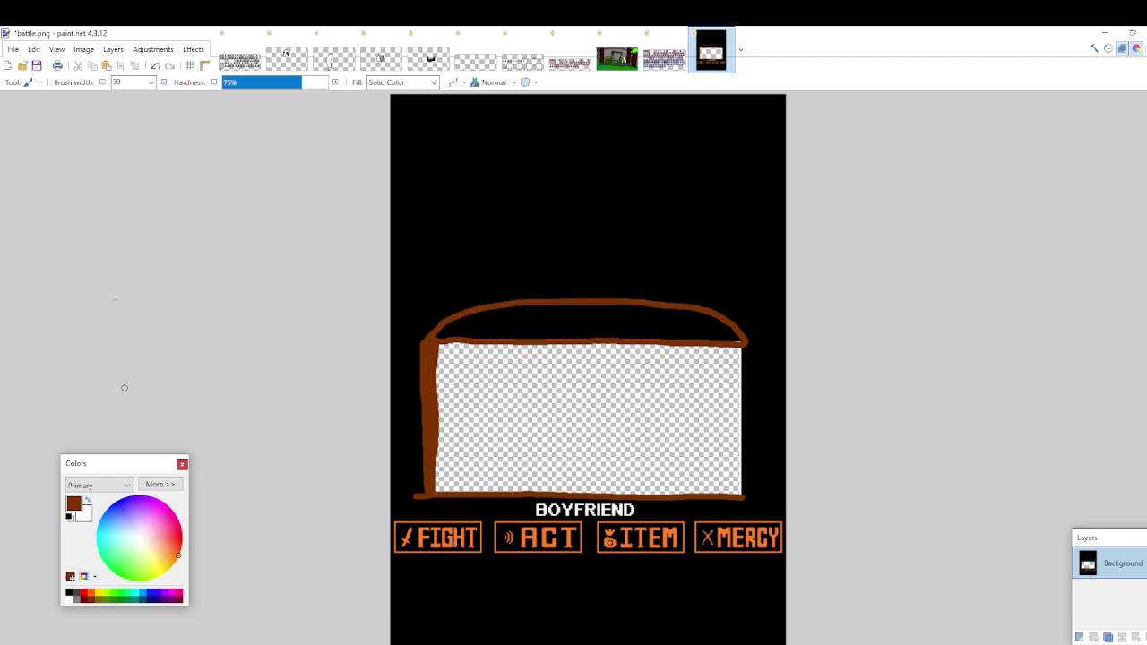
pyautogui.click(29, 81)
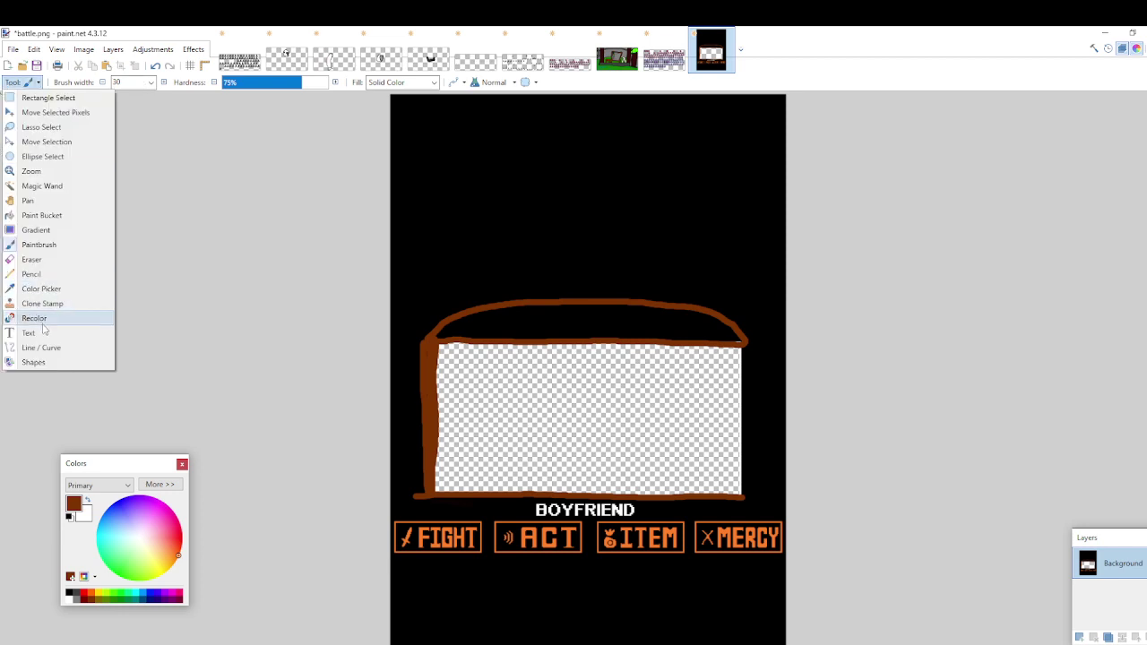
pyautogui.click(43, 215)
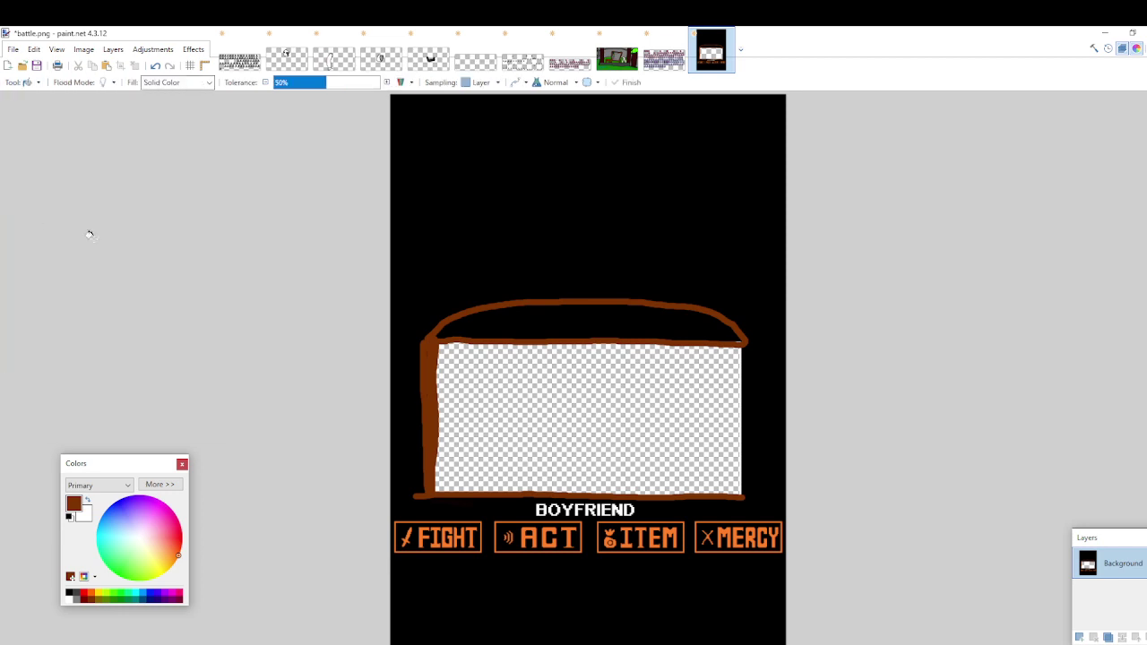
pyautogui.click(475, 329)
# Paint a thick brown band beneath the transparent box with the Paintbrush, covering the BOYFRIEND label and the remaining gaps
pyautogui.click(21, 82)
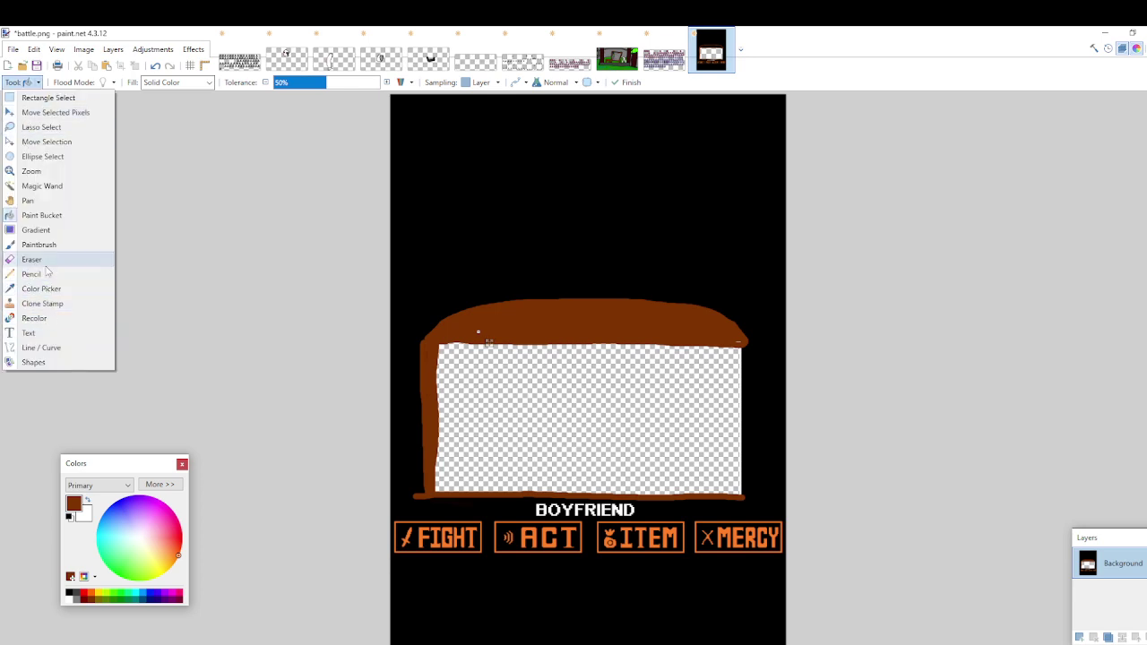
pyautogui.click(43, 246)
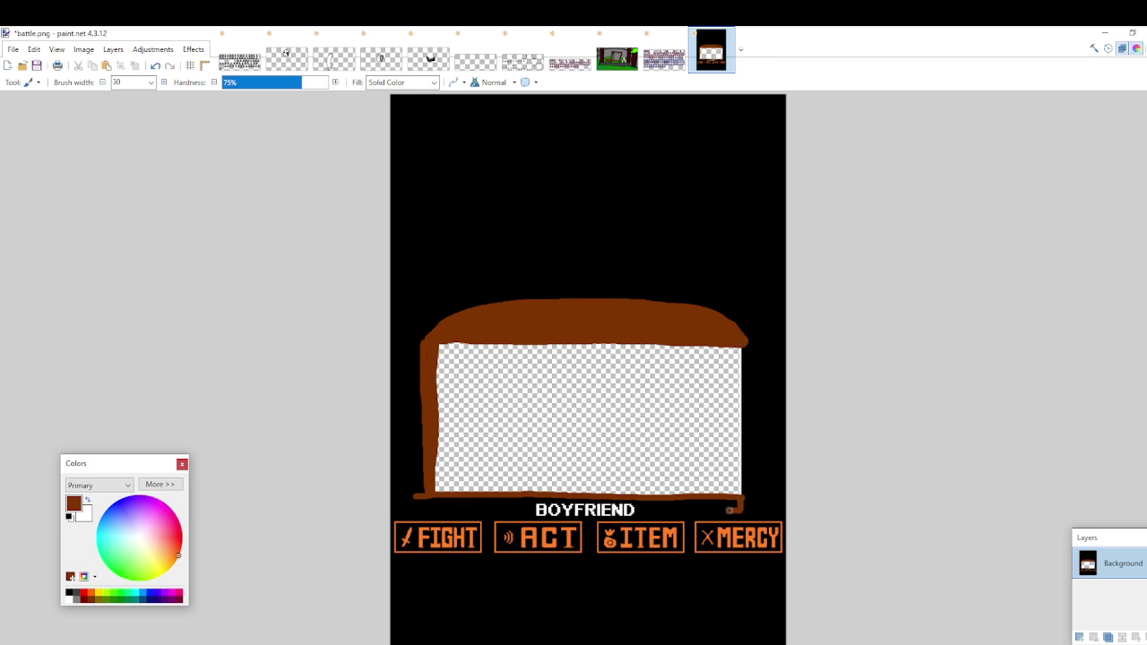
pyautogui.moveTo(731, 509)
pyautogui.mouseDown()
pyautogui.moveTo(416, 515)
pyautogui.moveTo(418, 497)
pyautogui.moveTo(738, 507)
pyautogui.moveTo(445, 516)
pyautogui.moveTo(491, 520)
pyautogui.moveTo(534, 517)
pyautogui.moveTo(420, 514)
pyautogui.moveTo(680, 513)
pyautogui.moveTo(417, 509)
pyautogui.moveTo(444, 512)
pyautogui.moveTo(474, 509)
pyautogui.moveTo(416, 501)
pyautogui.moveTo(499, 497)
pyautogui.mouseUp()
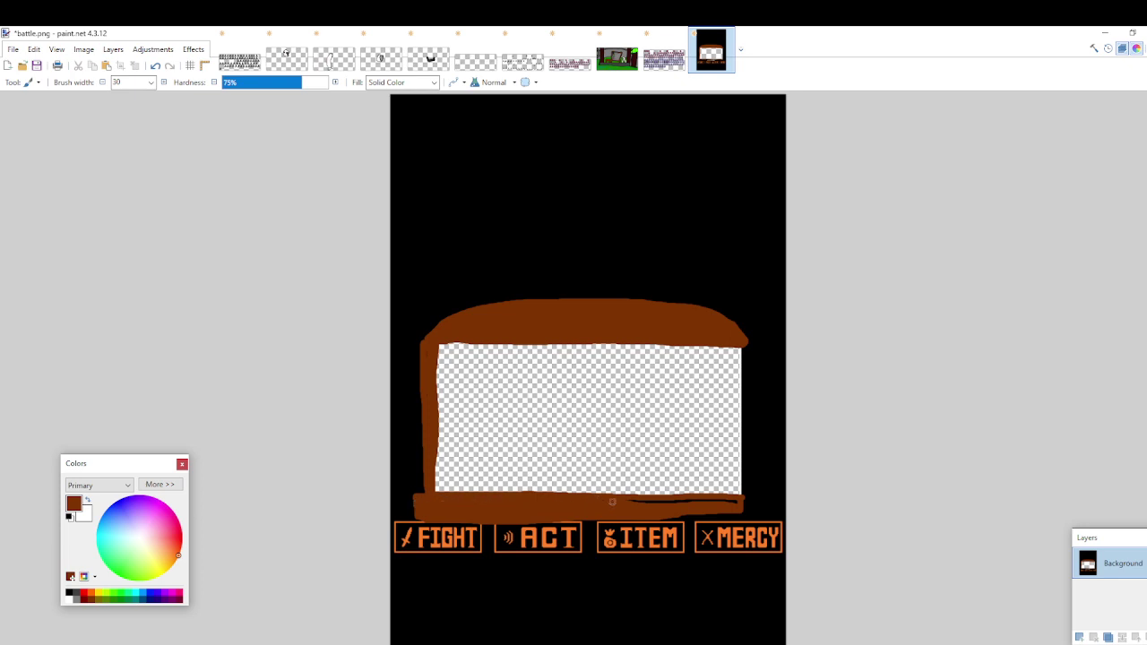
pyautogui.moveTo(733, 502)
pyautogui.mouseDown()
pyautogui.moveTo(618, 504)
pyautogui.moveTo(681, 505)
pyautogui.mouseUp()
# Outline a brown slope descending from below FIGHT to the canvas's lower right corner and fill it with brown
pyautogui.moveTo(392, 543)
pyautogui.mouseDown()
pyautogui.moveTo(625, 610)
pyautogui.moveTo(786, 638)
pyautogui.mouseUp()
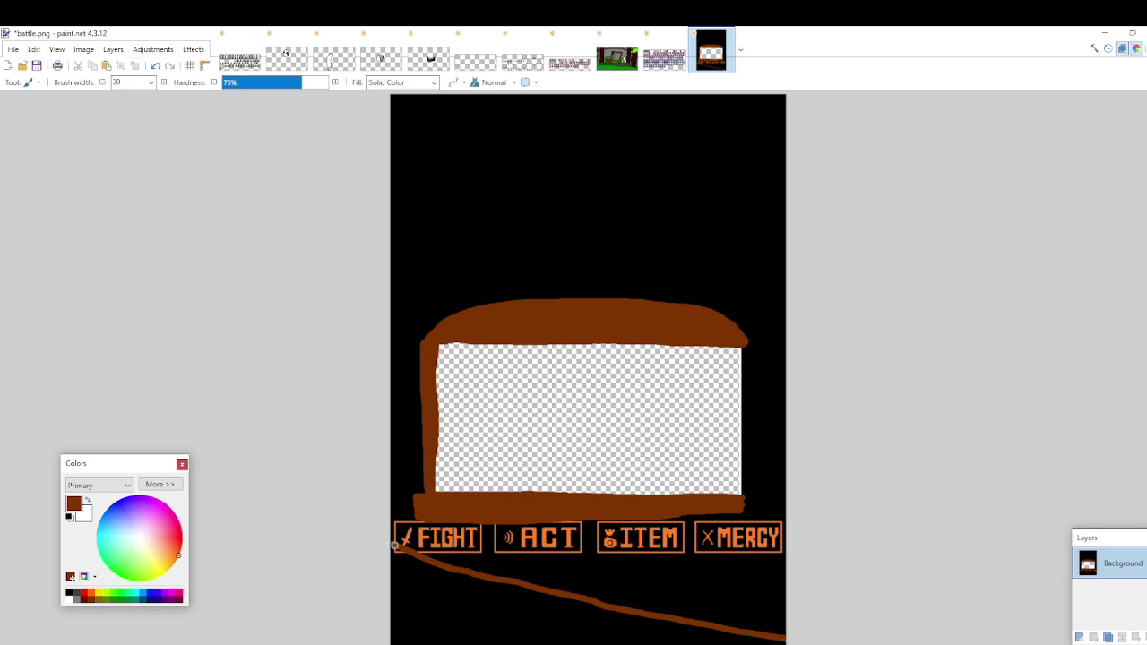
pyautogui.moveTo(394, 545); pyautogui.dragTo(390, 582)
pyautogui.moveTo(394, 641)
pyautogui.mouseDown()
pyautogui.moveTo(397, 561)
pyautogui.moveTo(392, 633)
pyautogui.mouseUp()
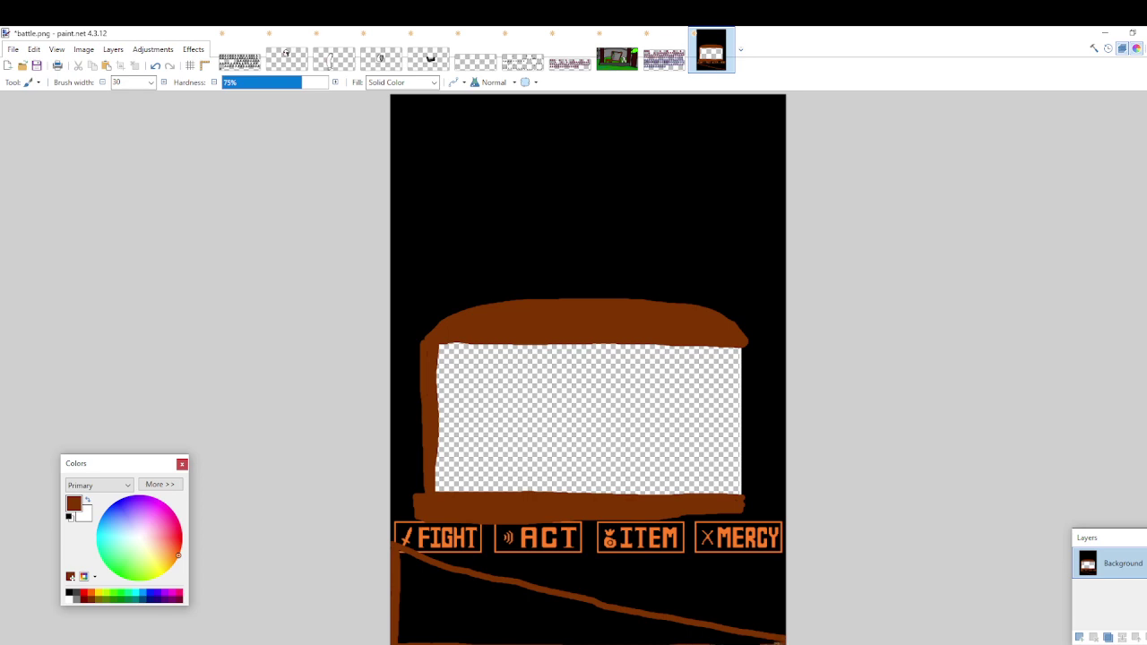
pyautogui.click(28, 81)
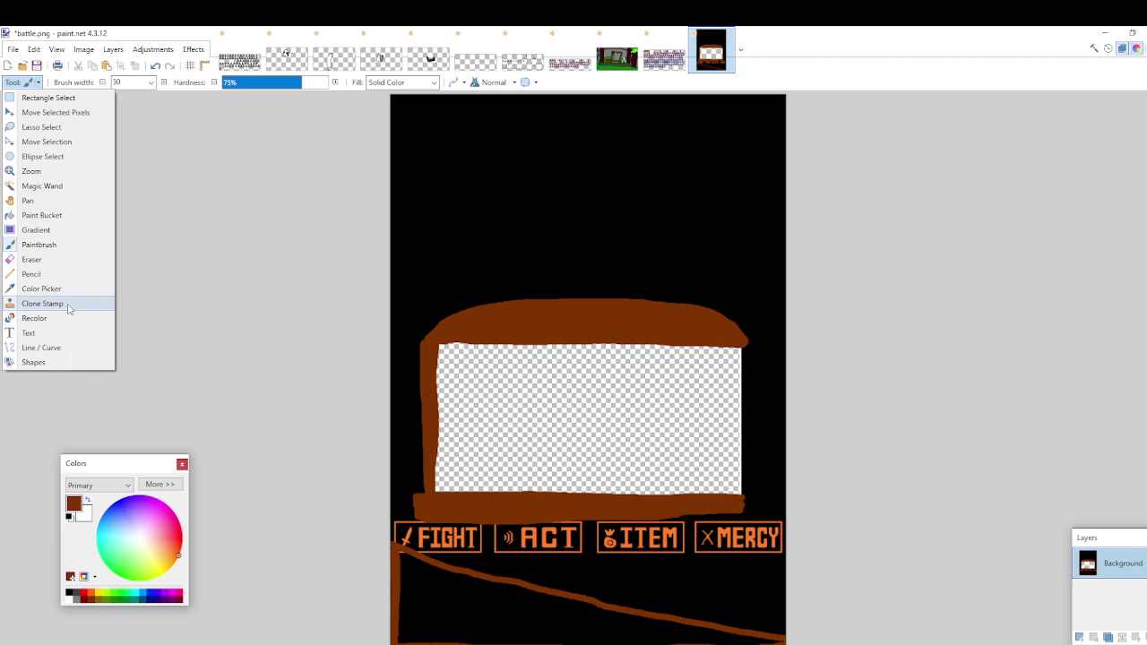
pyautogui.click(42, 216)
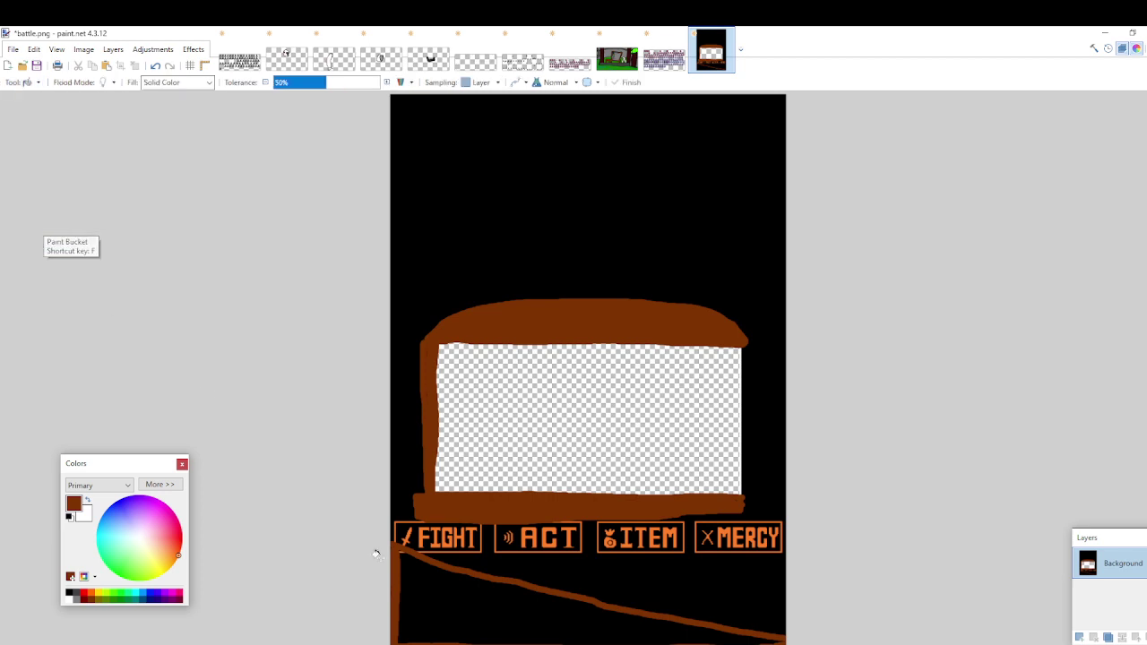
pyautogui.click(430, 600)
# Sample the dark maroon of the left tree trunk in hall.png and return to battle.png with the Paintbrush
pyautogui.click(28, 81)
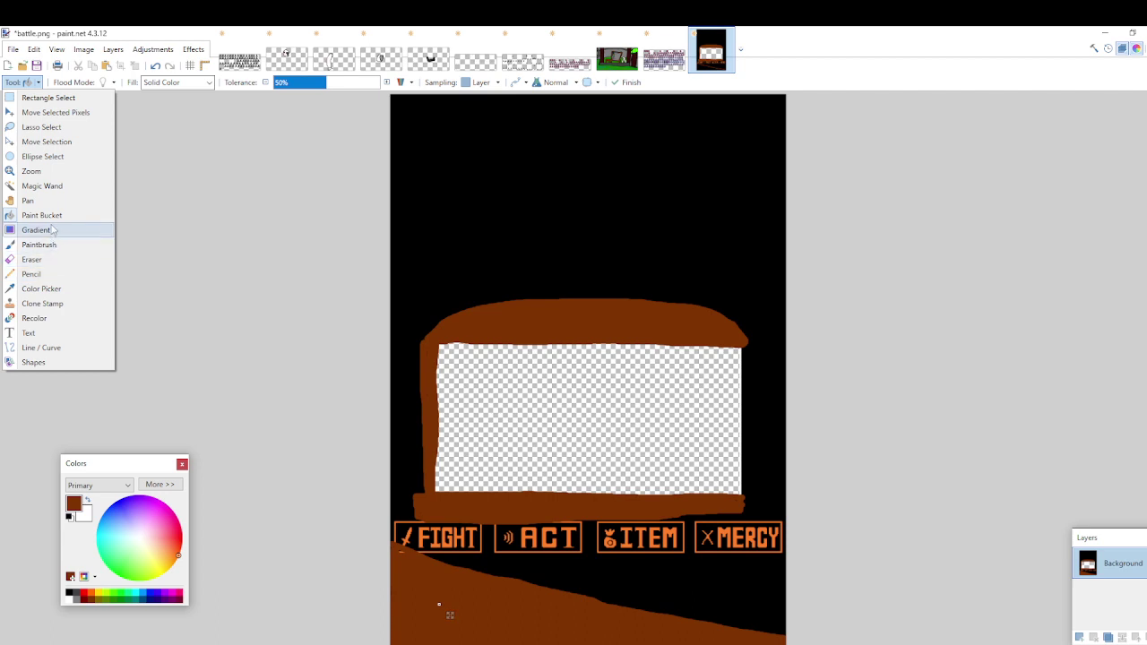
pyautogui.click(45, 274)
pyautogui.click(31, 82)
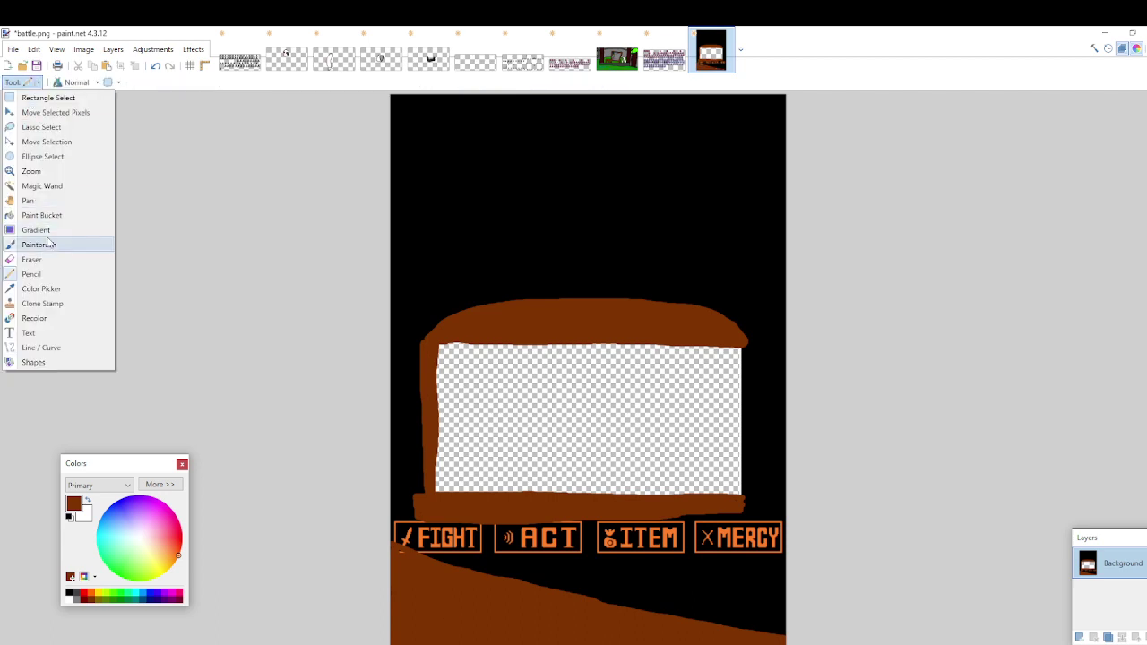
pyautogui.click(44, 244)
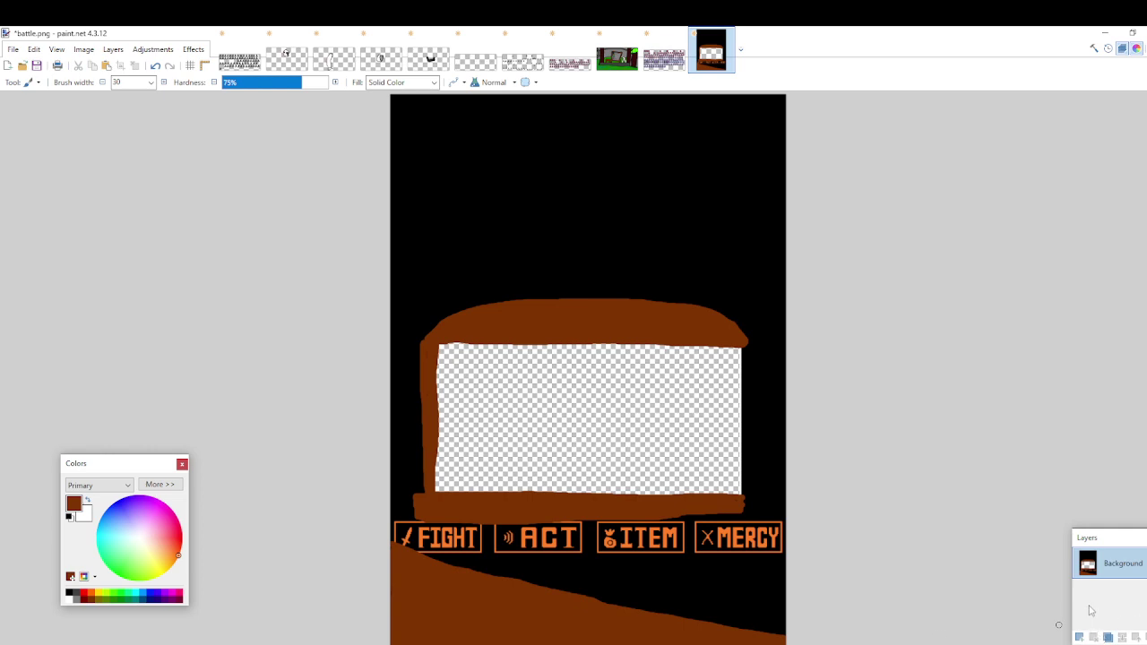
pyautogui.click(618, 56)
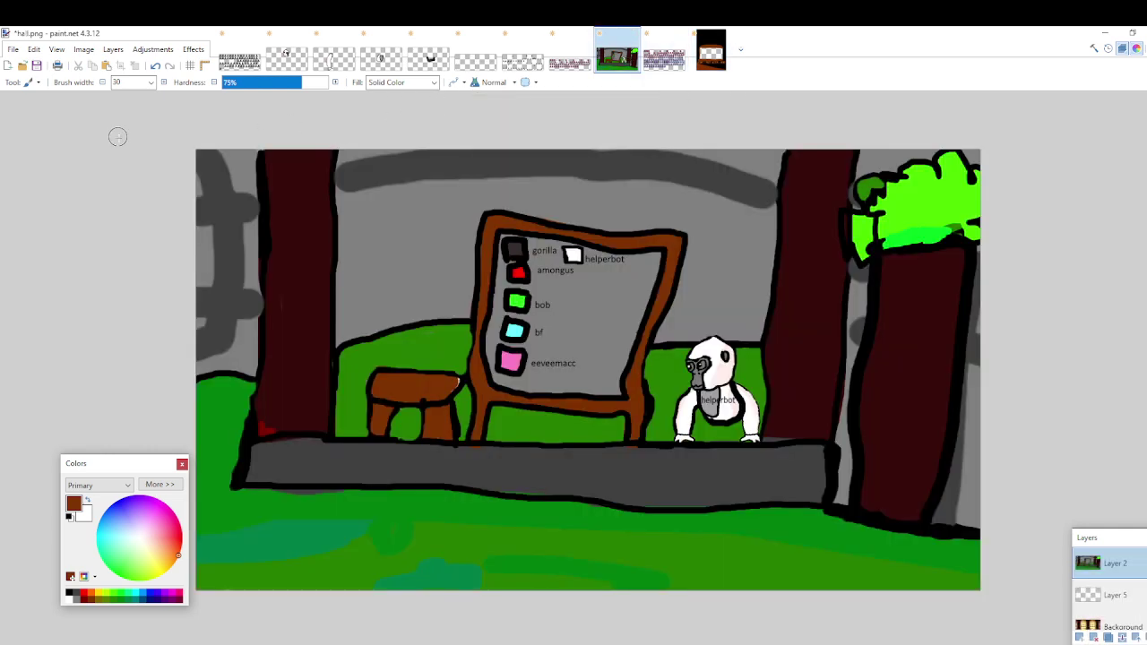
pyautogui.click(32, 82)
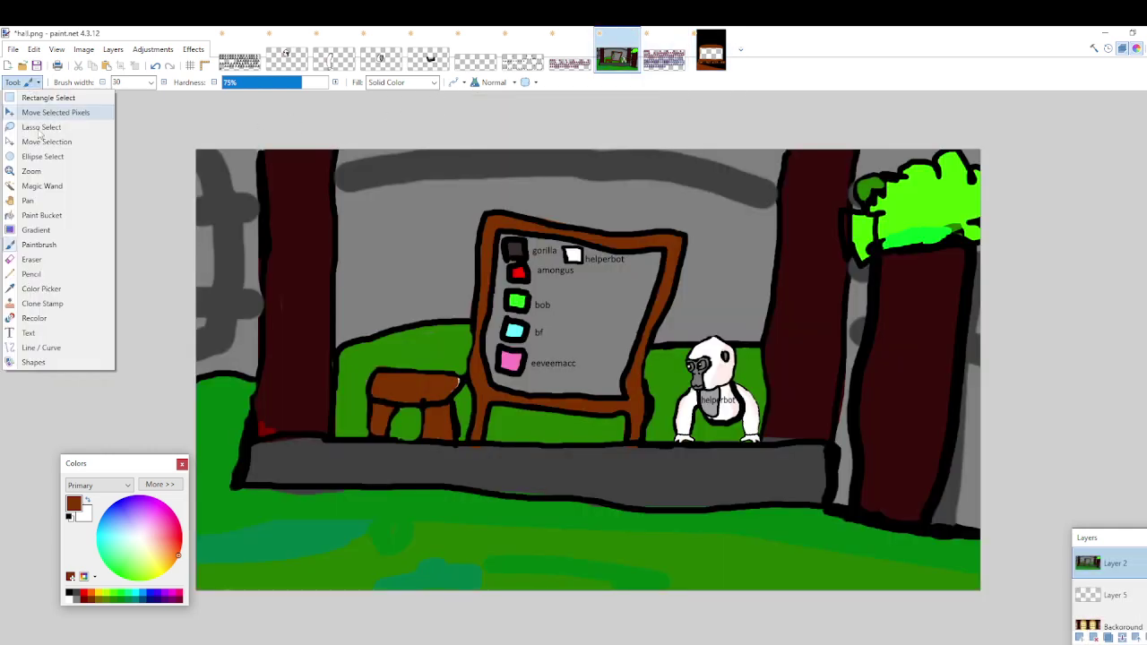
pyautogui.click(41, 288)
pyautogui.click(303, 333)
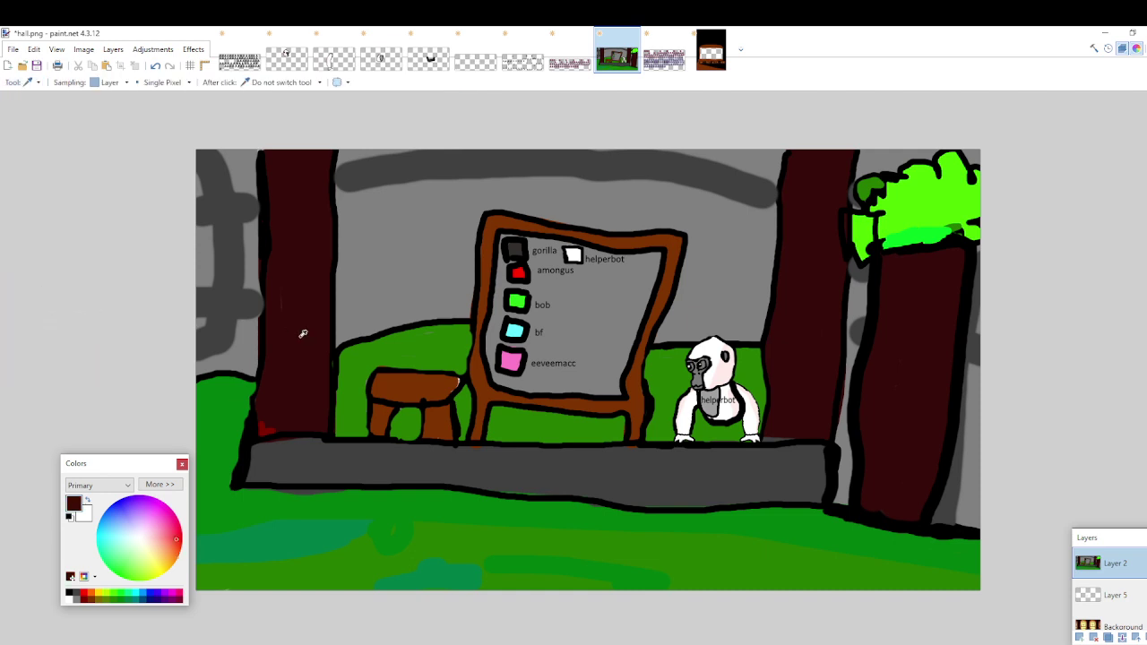
pyautogui.click(29, 82)
pyautogui.click(38, 243)
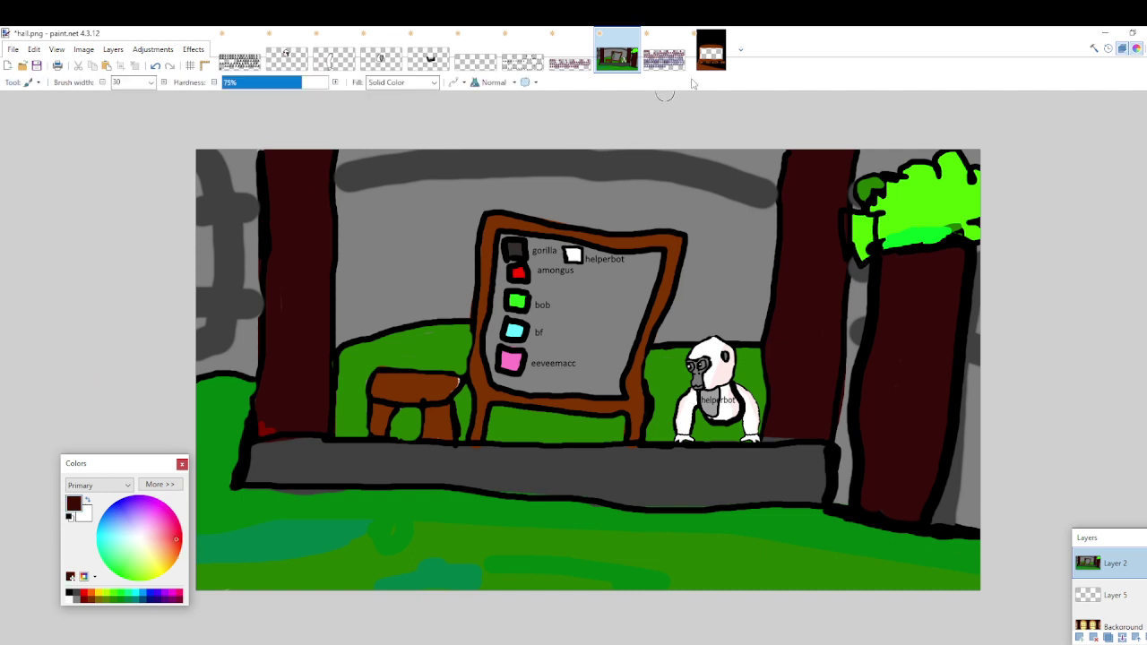
pyautogui.click(710, 56)
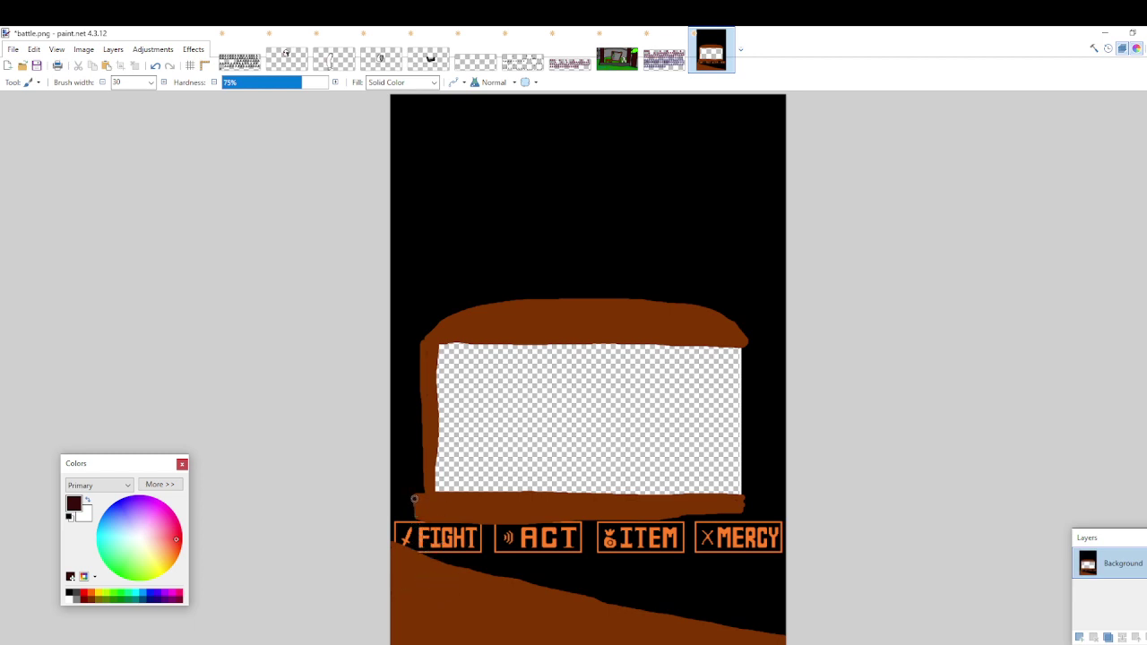
pyautogui.moveTo(414, 498); pyautogui.dragTo(392, 498)
pyautogui.moveTo(411, 550); pyautogui.dragTo(496, 576)
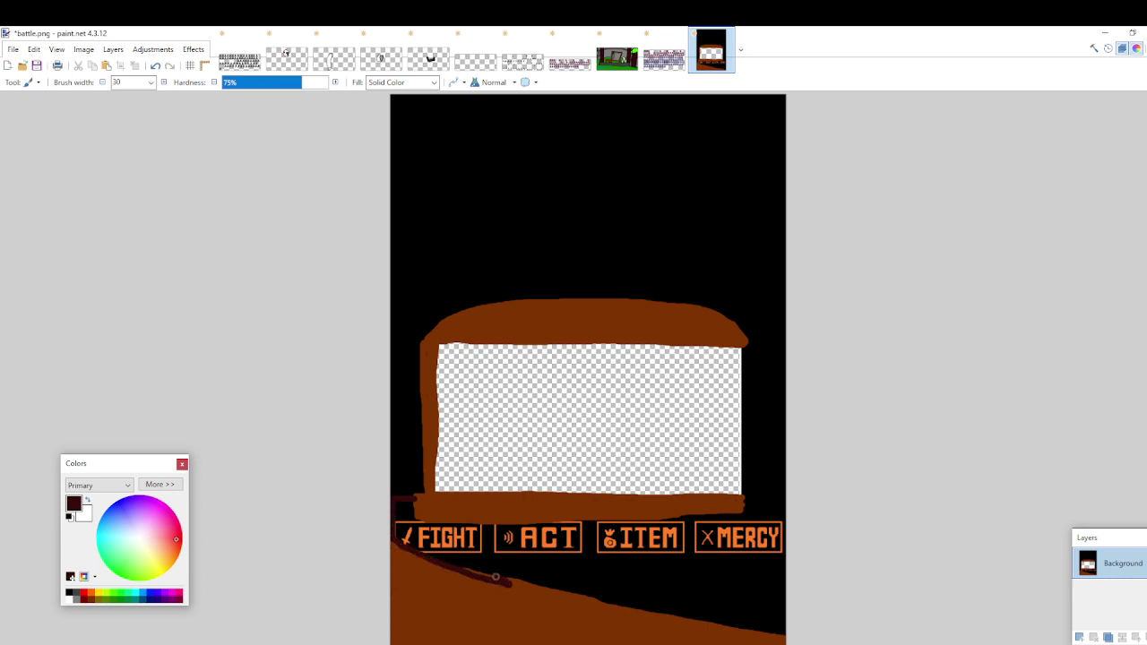
pyautogui.hotkey('ctrl', 'z')
pyautogui.hotkey('ctrl', 'z')
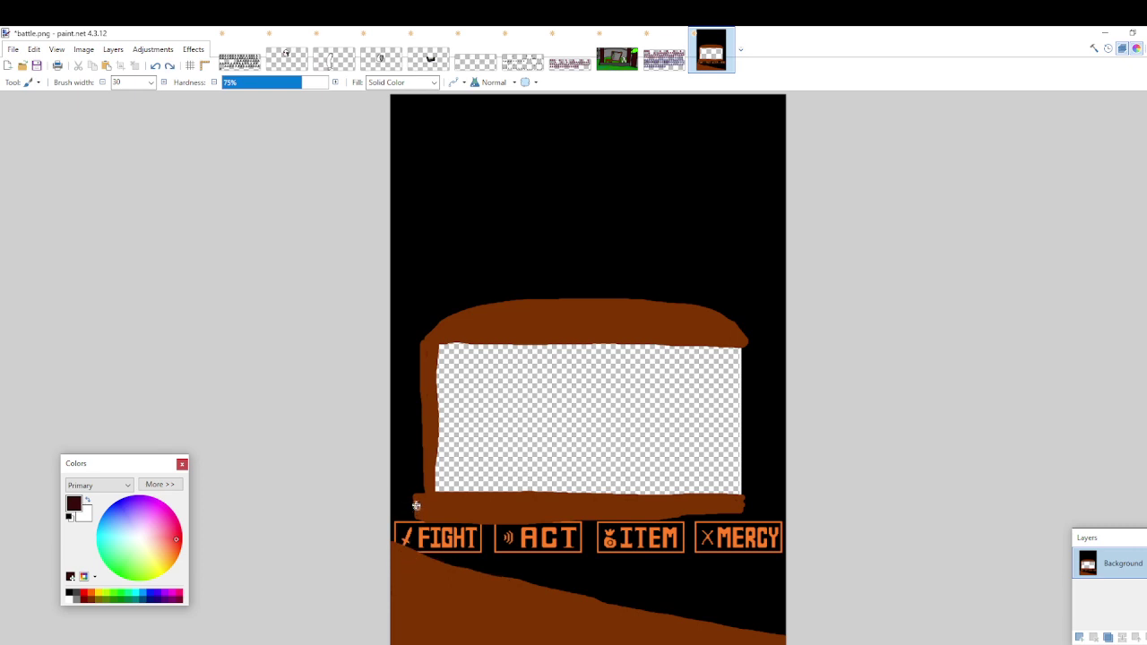
# Paint a dark maroon band around the ends and underside of the brown band beneath the transparent box
pyautogui.moveTo(413, 496)
pyautogui.mouseDown()
pyautogui.moveTo(393, 497)
pyautogui.moveTo(393, 525)
pyautogui.moveTo(414, 524)
pyautogui.moveTo(399, 518)
pyautogui.mouseUp()
pyautogui.moveTo(740, 512)
pyautogui.mouseDown()
pyautogui.moveTo(418, 523)
pyautogui.moveTo(515, 531)
pyautogui.moveTo(704, 520)
pyautogui.mouseUp()
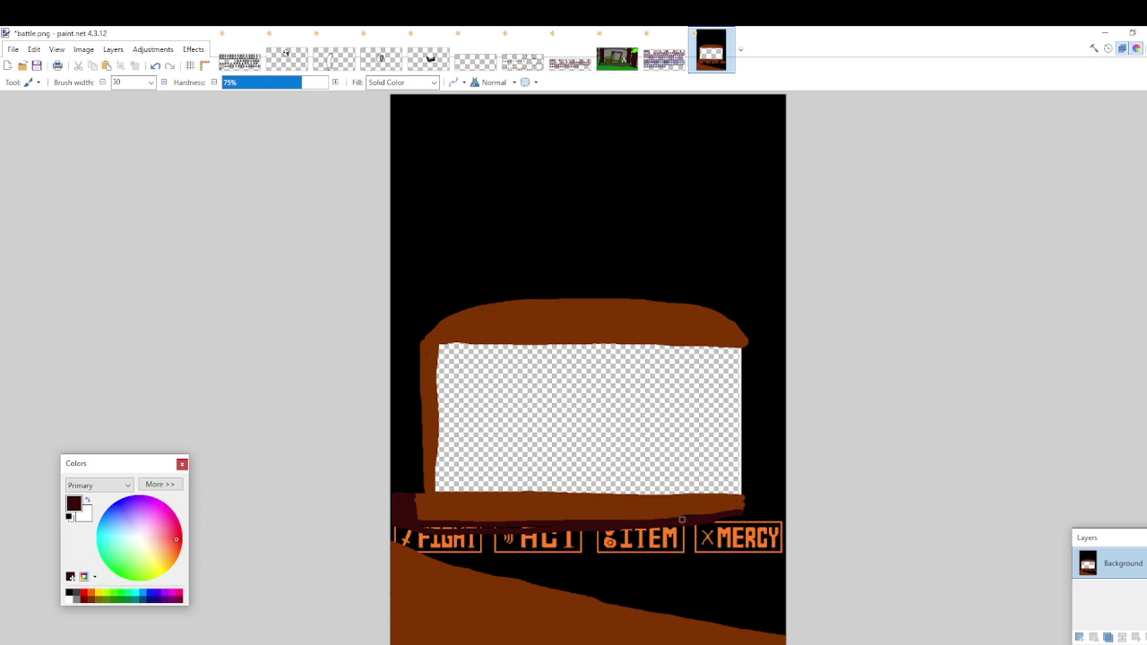
pyautogui.moveTo(730, 517)
pyautogui.mouseDown()
pyautogui.moveTo(610, 535)
pyautogui.moveTo(410, 527)
pyautogui.moveTo(581, 529)
pyautogui.moveTo(519, 534)
pyautogui.mouseUp()
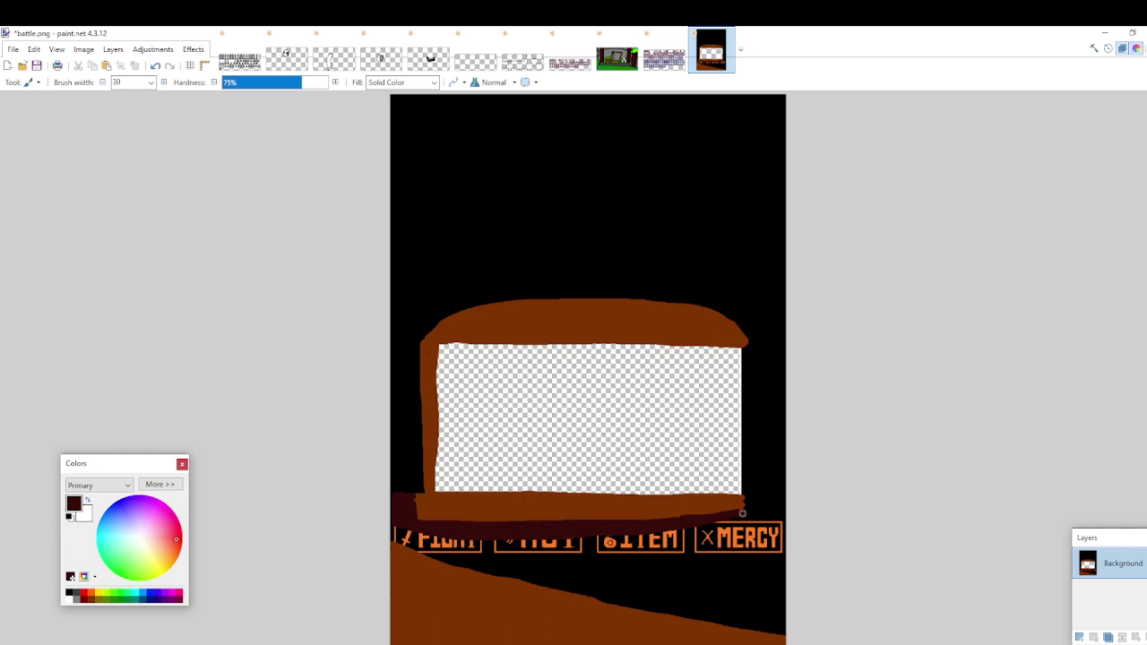
pyautogui.moveTo(742, 514)
pyautogui.mouseDown()
pyautogui.moveTo(588, 544)
pyautogui.moveTo(485, 538)
pyautogui.mouseUp()
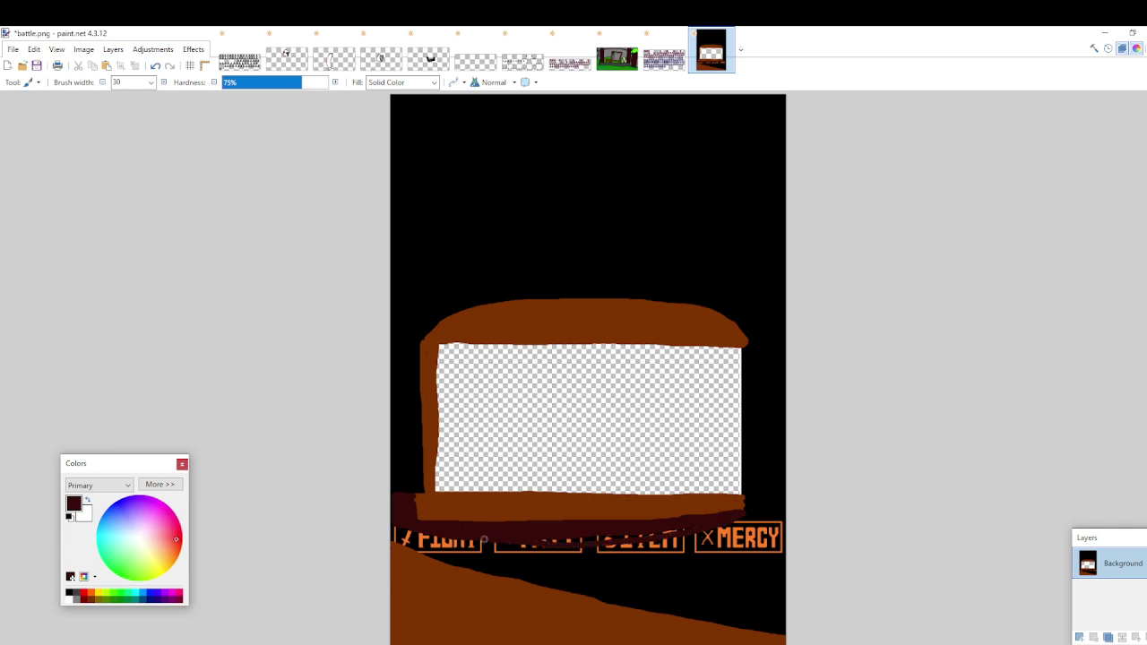
pyautogui.moveTo(384, 520)
pyautogui.mouseDown()
pyautogui.moveTo(541, 543)
pyautogui.moveTo(698, 525)
pyautogui.moveTo(583, 544)
pyautogui.moveTo(406, 534)
pyautogui.mouseUp()
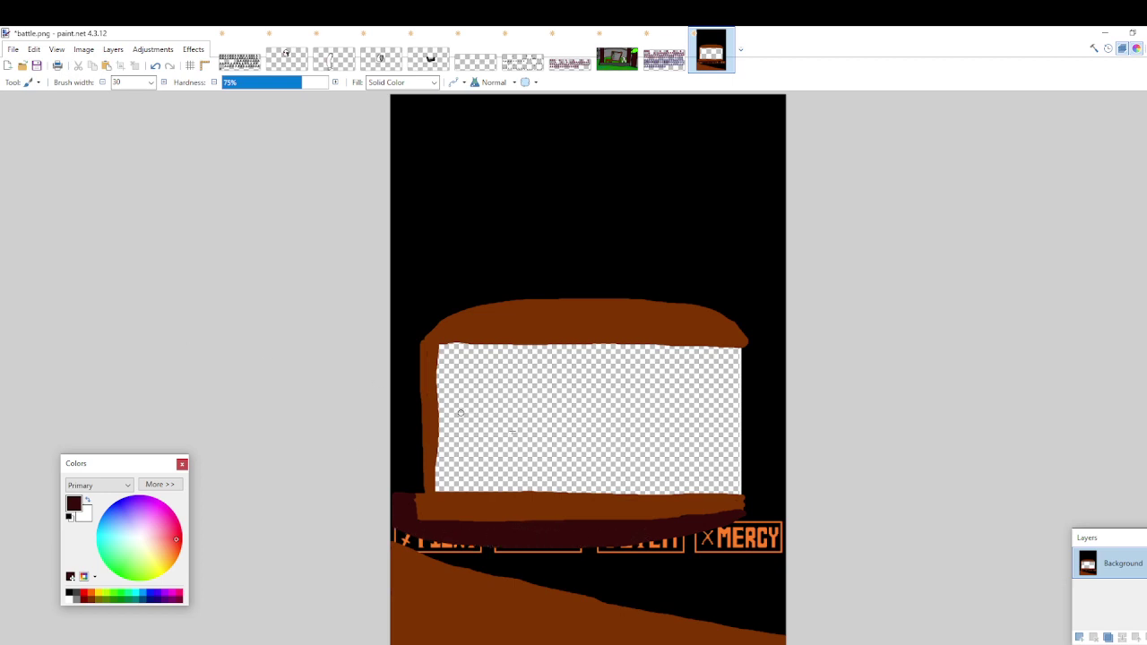
pyautogui.moveTo(744, 498)
pyautogui.mouseDown()
pyautogui.moveTo(784, 497)
pyautogui.moveTo(726, 524)
pyautogui.moveTo(742, 511)
pyautogui.mouseUp()
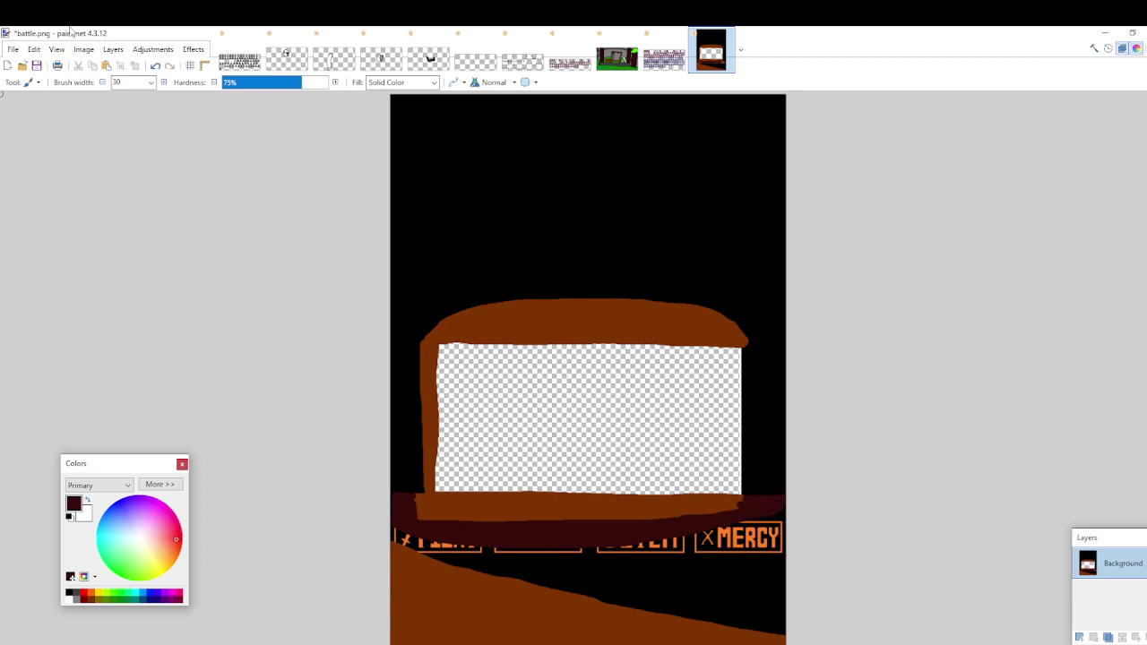
# Outline the brown band beneath the transparent box in black with the Paintbrush, undoing the stray strokes
pyautogui.click(72, 594)
pyautogui.moveTo(430, 492)
pyautogui.mouseDown()
pyautogui.moveTo(414, 518)
pyautogui.moveTo(469, 520)
pyautogui.moveTo(435, 528)
pyautogui.moveTo(452, 526)
pyautogui.moveTo(444, 493)
pyautogui.moveTo(581, 496)
pyautogui.moveTo(425, 491)
pyautogui.moveTo(414, 515)
pyautogui.moveTo(745, 509)
pyautogui.moveTo(695, 495)
pyautogui.moveTo(588, 492)
pyautogui.mouseUp()
pyautogui.hotkey('ctrl', 'z')
pyautogui.hotkey('ctrl', 'z')
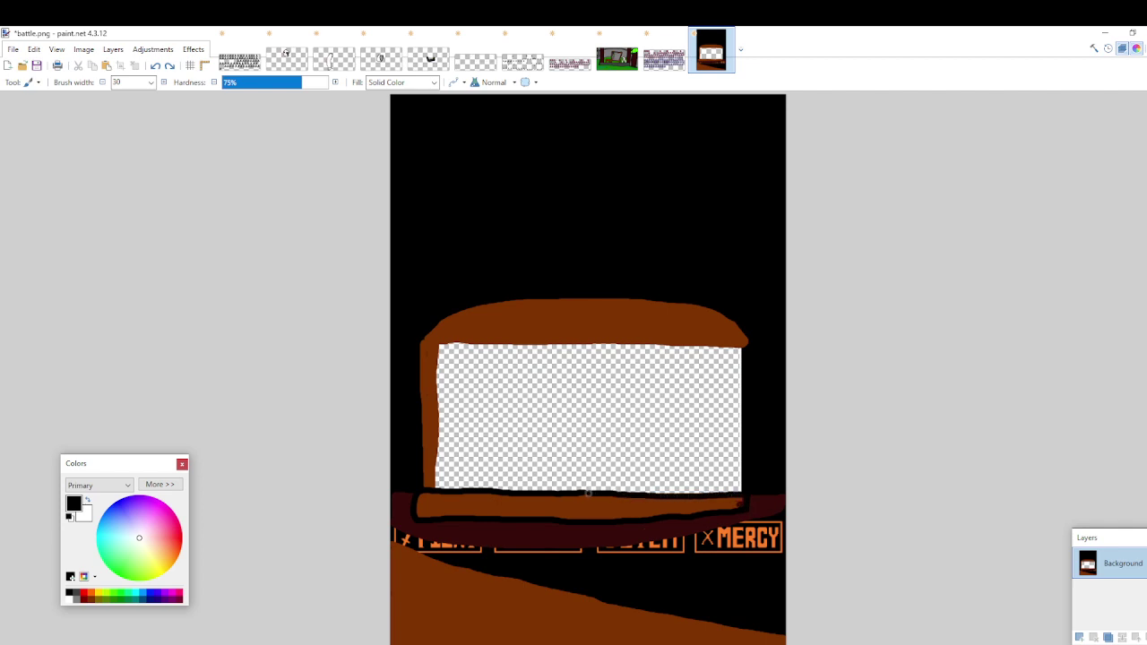
pyautogui.click(29, 82)
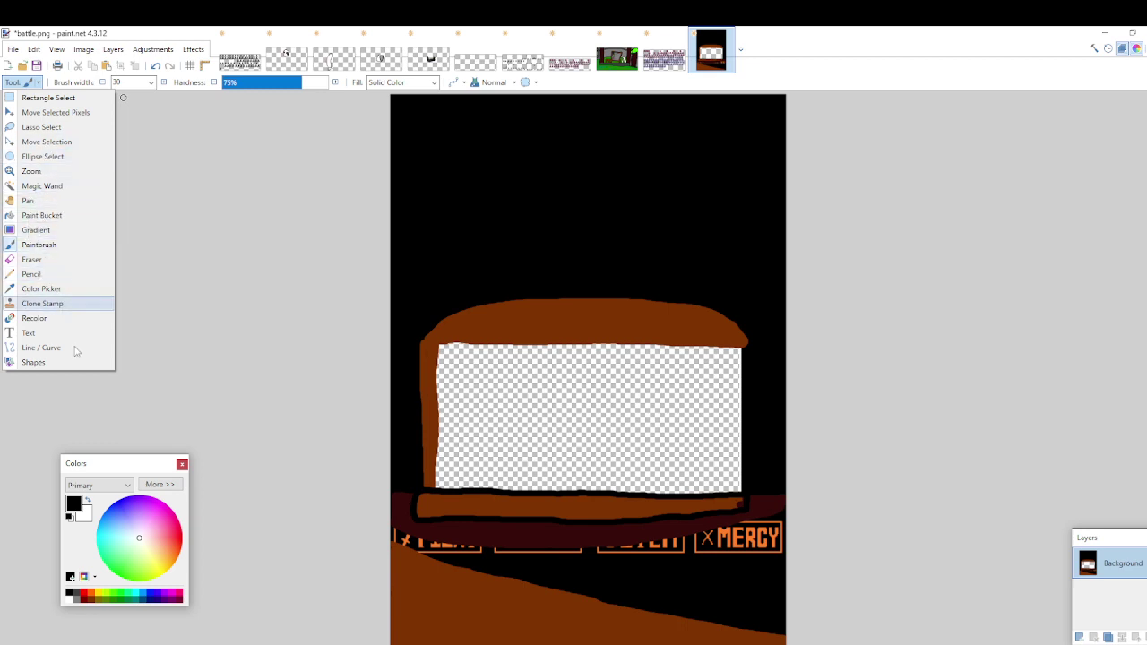
pyautogui.click(38, 244)
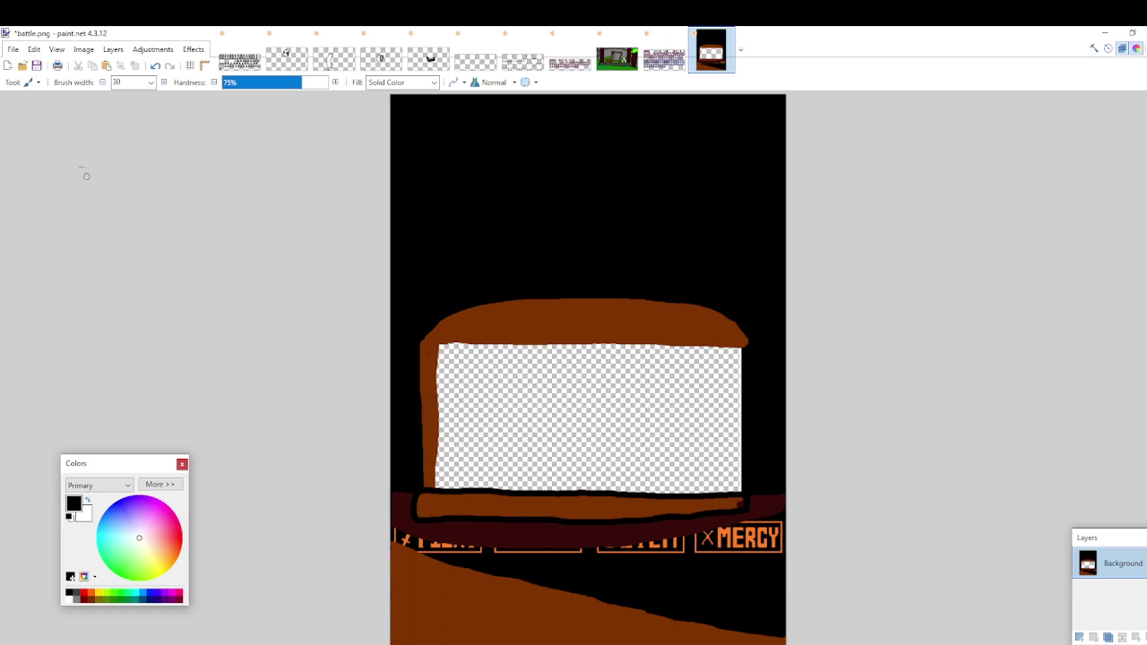
# Sample the dark maroon from the canvas and paint a line along the brown slope's upper edge with the Paintbrush
pyautogui.click(29, 82)
pyautogui.click(101, 305)
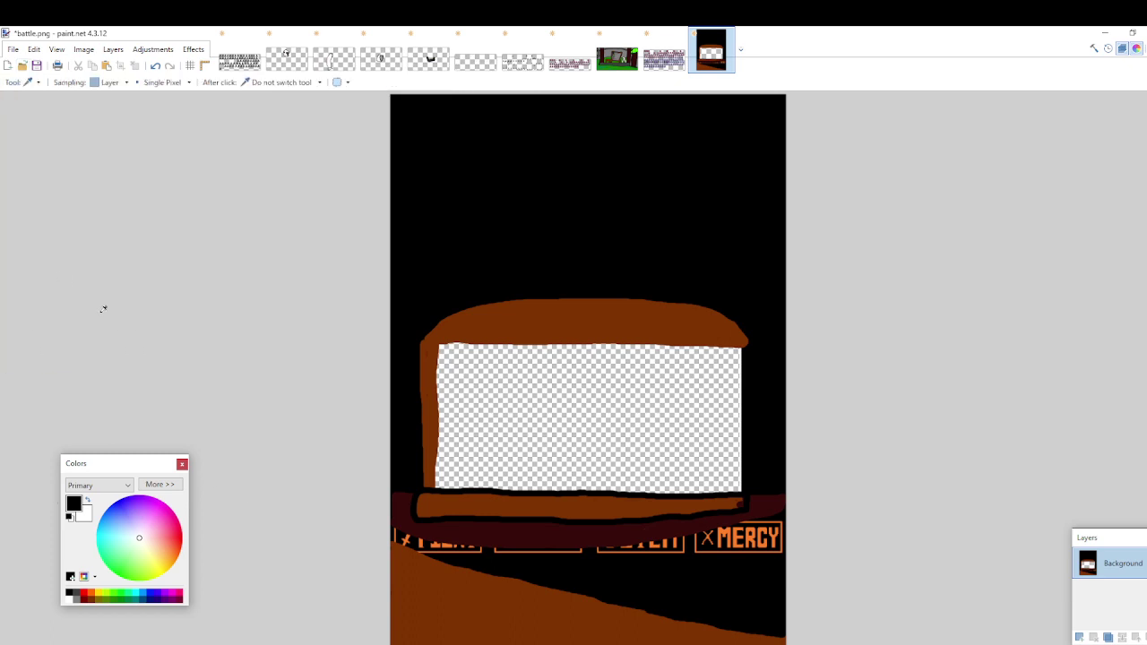
pyautogui.click(477, 529)
pyautogui.click(28, 81)
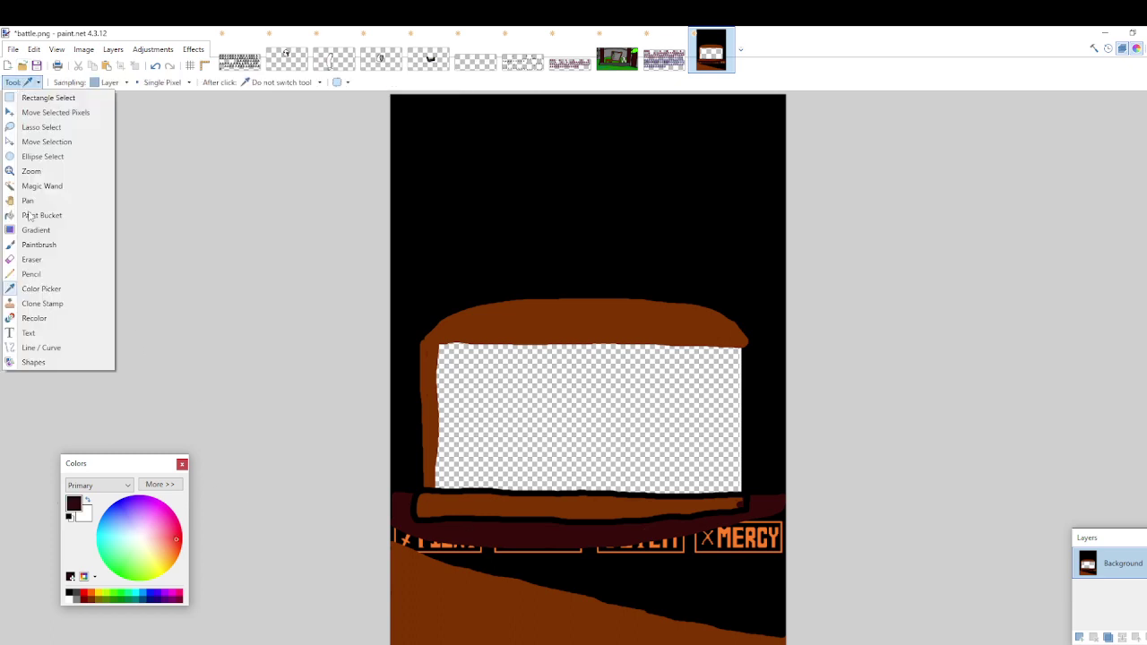
pyautogui.click(54, 247)
pyautogui.moveTo(453, 524)
pyautogui.mouseDown()
pyautogui.moveTo(390, 518)
pyautogui.moveTo(432, 538)
pyautogui.moveTo(388, 532)
pyautogui.moveTo(483, 574)
pyautogui.moveTo(777, 639)
pyautogui.mouseUp()
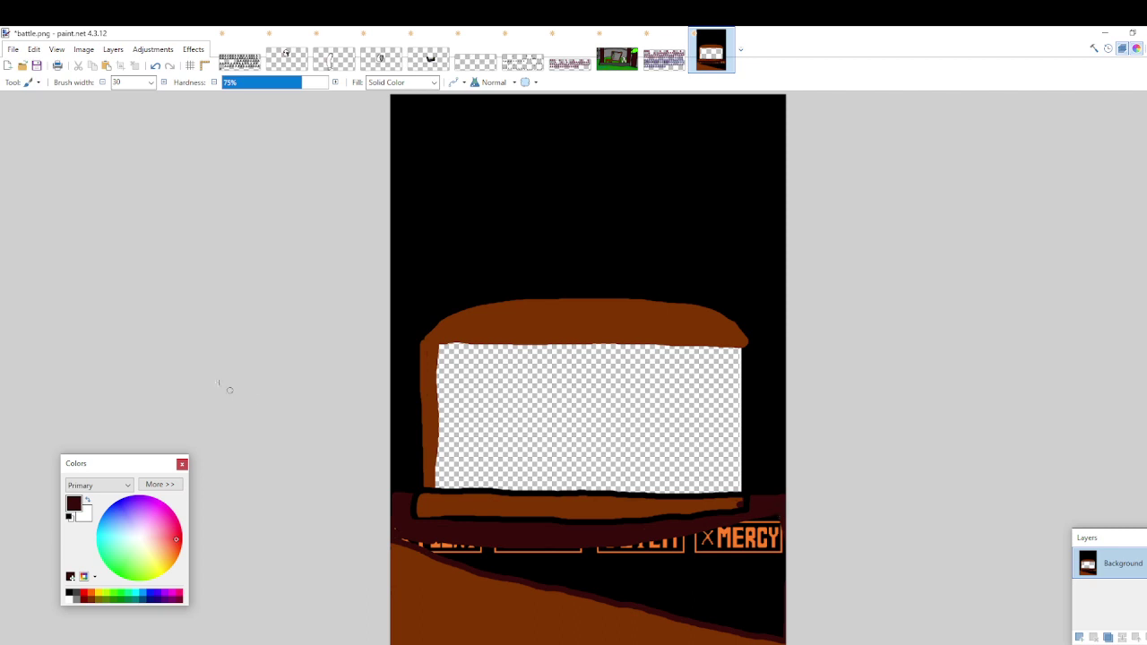
pyautogui.click(25, 81)
pyautogui.click(41, 217)
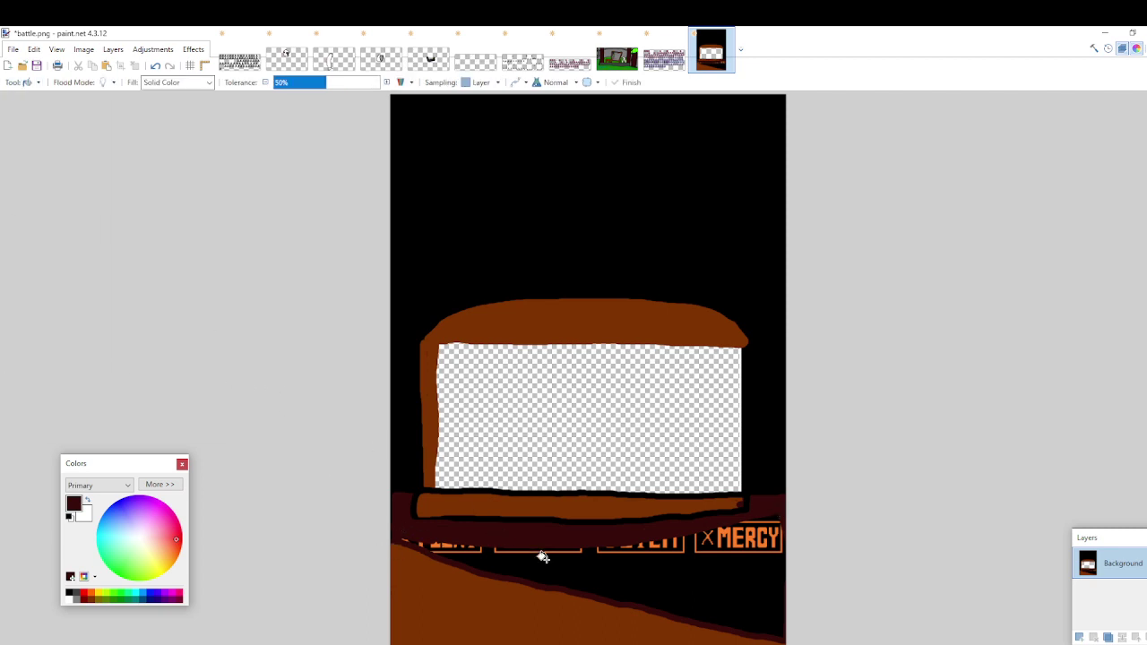
pyautogui.click(564, 571)
pyautogui.hotkey('ctrl', 'z')
# Paint dark maroon over the FIGHT and ACT labels and down the canvas's right edge to the slope with the Paintbrush
pyautogui.click(27, 82)
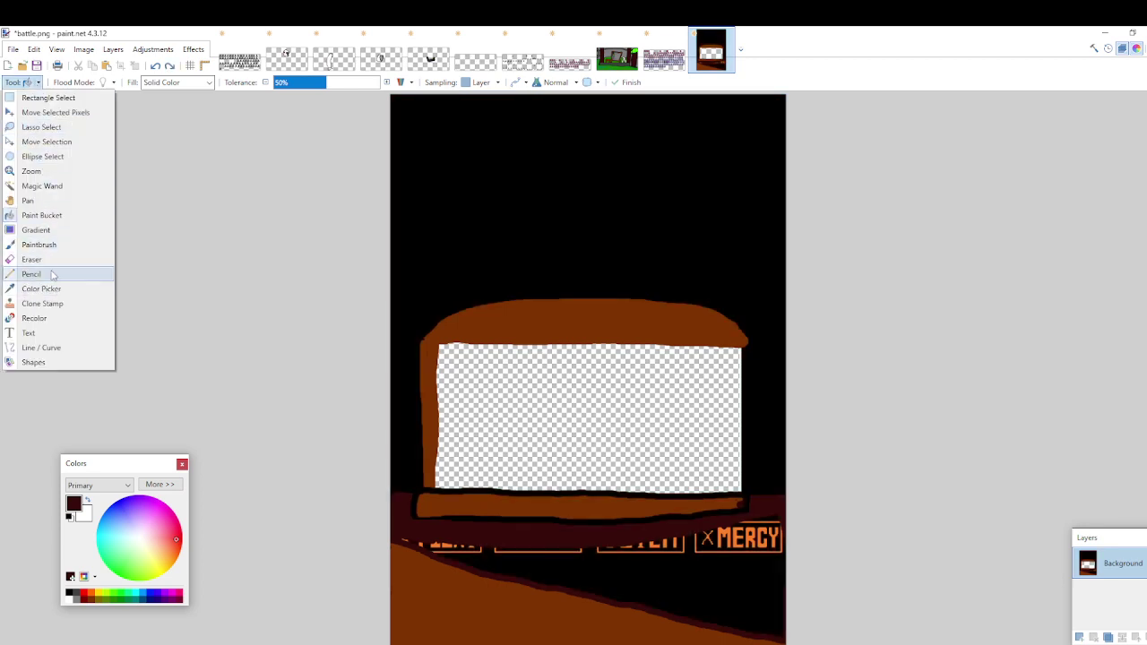
pyautogui.click(41, 245)
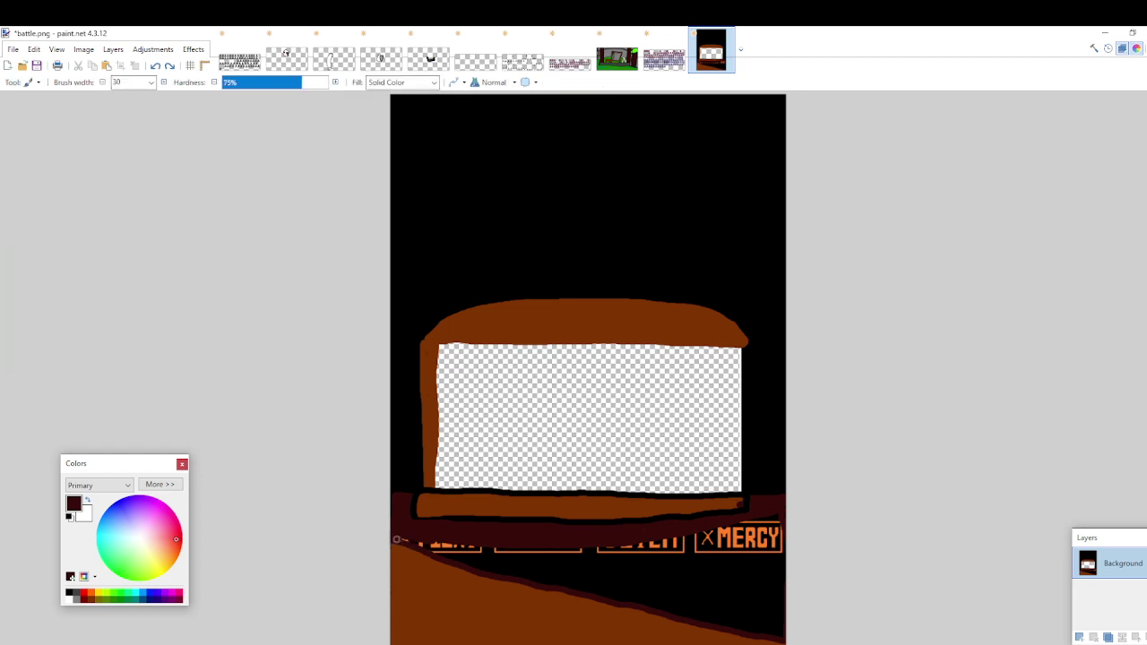
pyautogui.moveTo(397, 539)
pyautogui.mouseDown()
pyautogui.moveTo(588, 563)
pyautogui.moveTo(415, 545)
pyautogui.moveTo(551, 561)
pyautogui.moveTo(570, 560)
pyautogui.moveTo(439, 543)
pyautogui.moveTo(574, 551)
pyautogui.mouseUp()
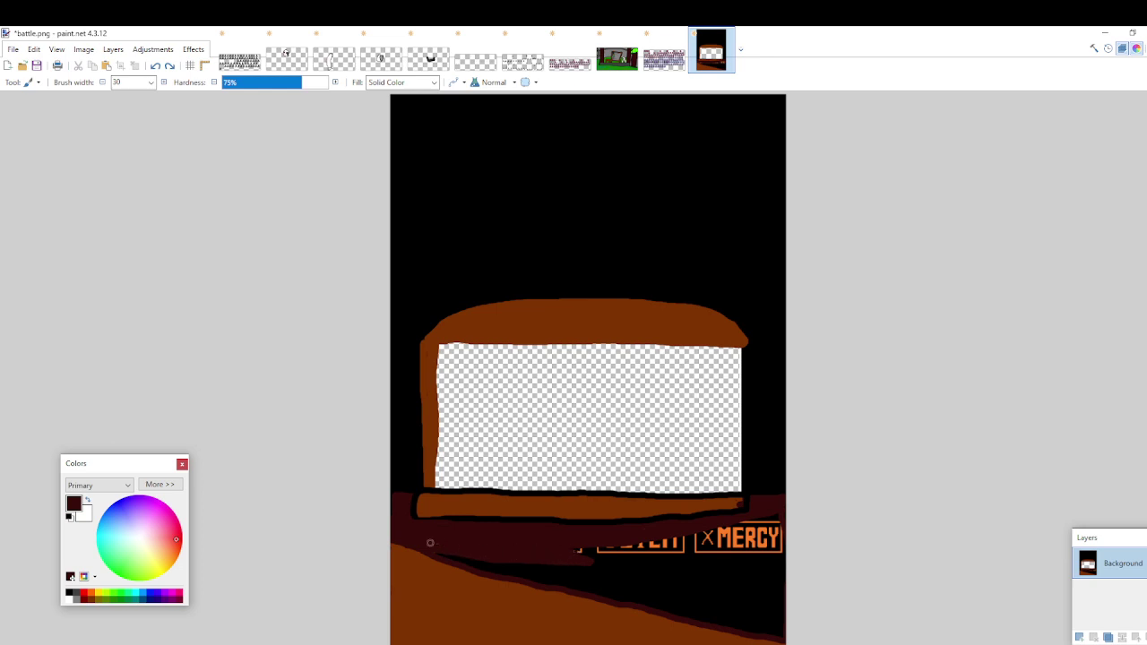
pyautogui.moveTo(782, 515); pyautogui.dragTo(777, 634)
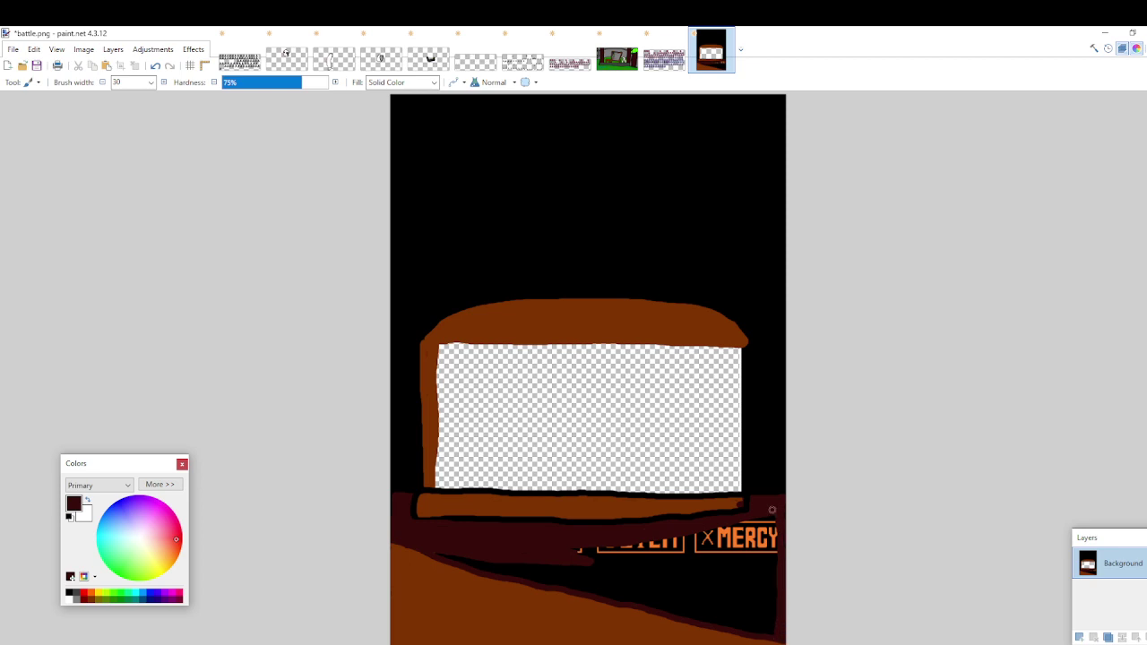
pyautogui.moveTo(772, 510); pyautogui.dragTo(775, 633)
pyautogui.moveTo(776, 538); pyautogui.dragTo(768, 565)
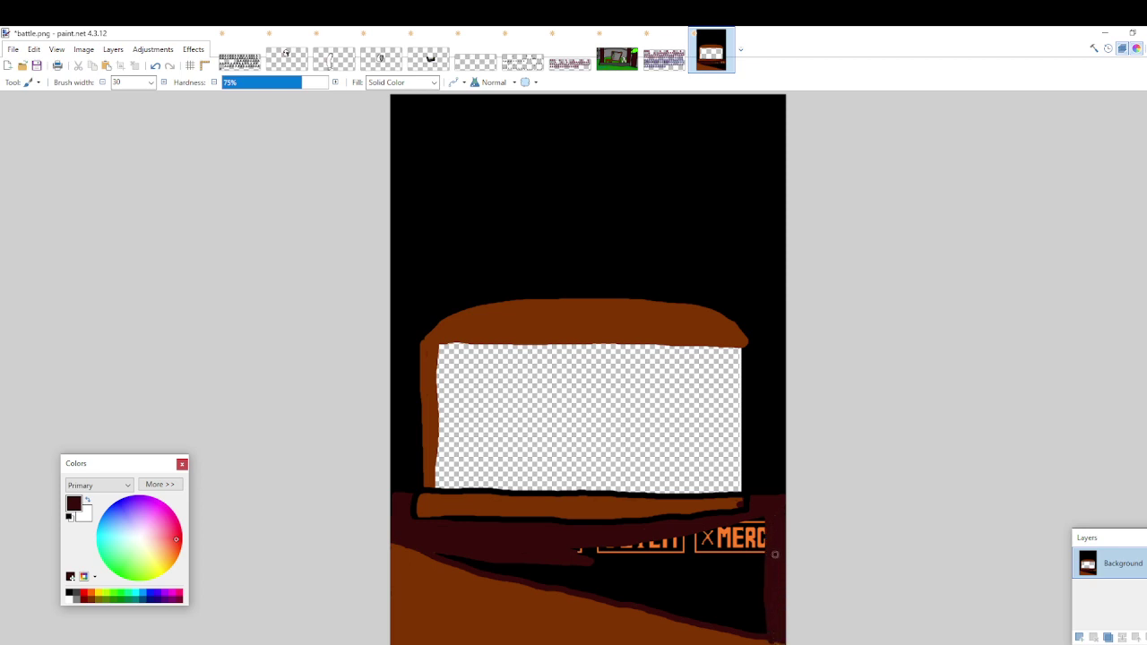
# Cover the ITEM and MERCY labels with dark maroon brush strokes
pyautogui.moveTo(760, 518)
pyautogui.mouseDown()
pyautogui.moveTo(550, 557)
pyautogui.moveTo(775, 525)
pyautogui.moveTo(583, 548)
pyautogui.mouseUp()
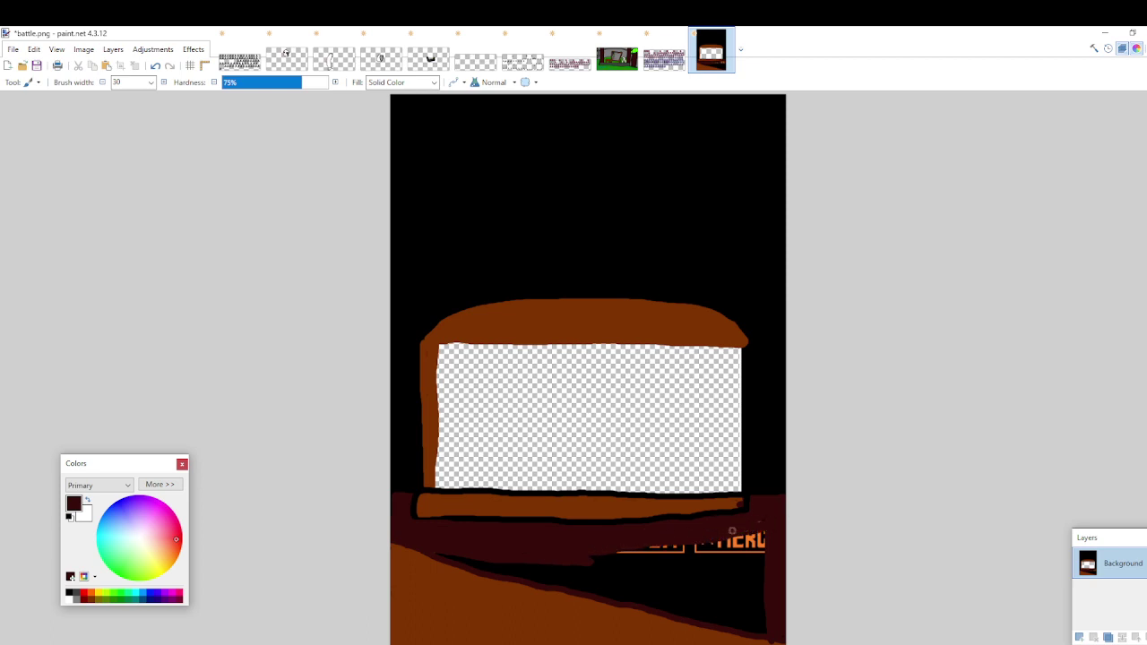
pyautogui.moveTo(752, 522); pyautogui.dragTo(585, 554)
pyautogui.moveTo(761, 530); pyautogui.dragTo(581, 565)
pyautogui.moveTo(722, 538); pyautogui.dragTo(565, 565)
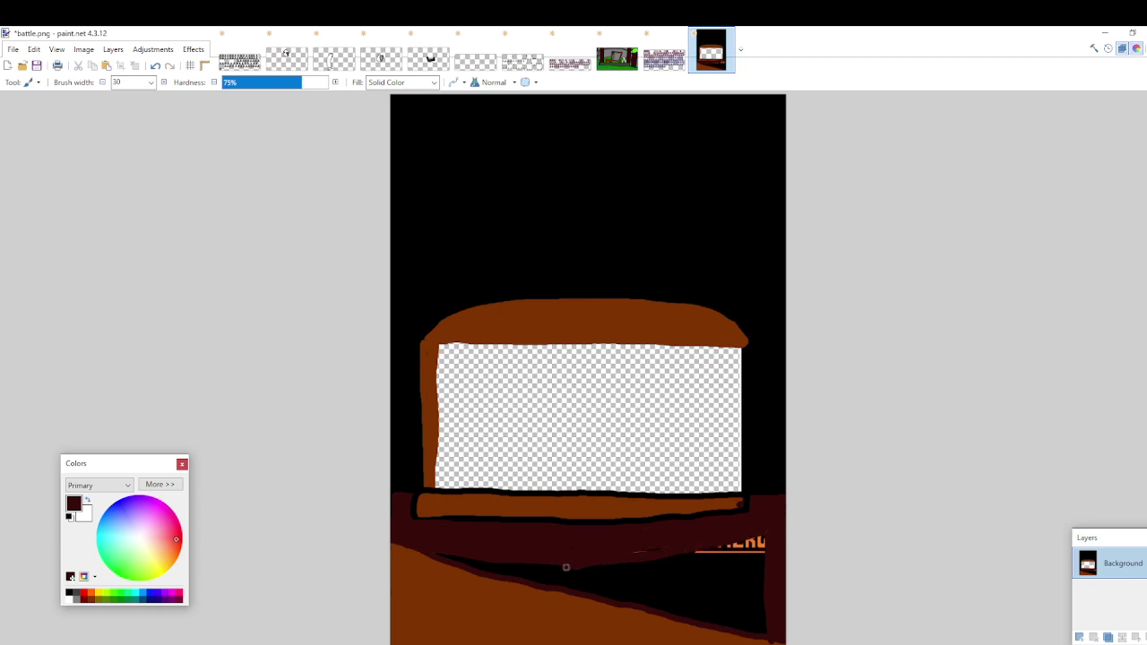
pyautogui.moveTo(761, 537); pyautogui.dragTo(567, 567)
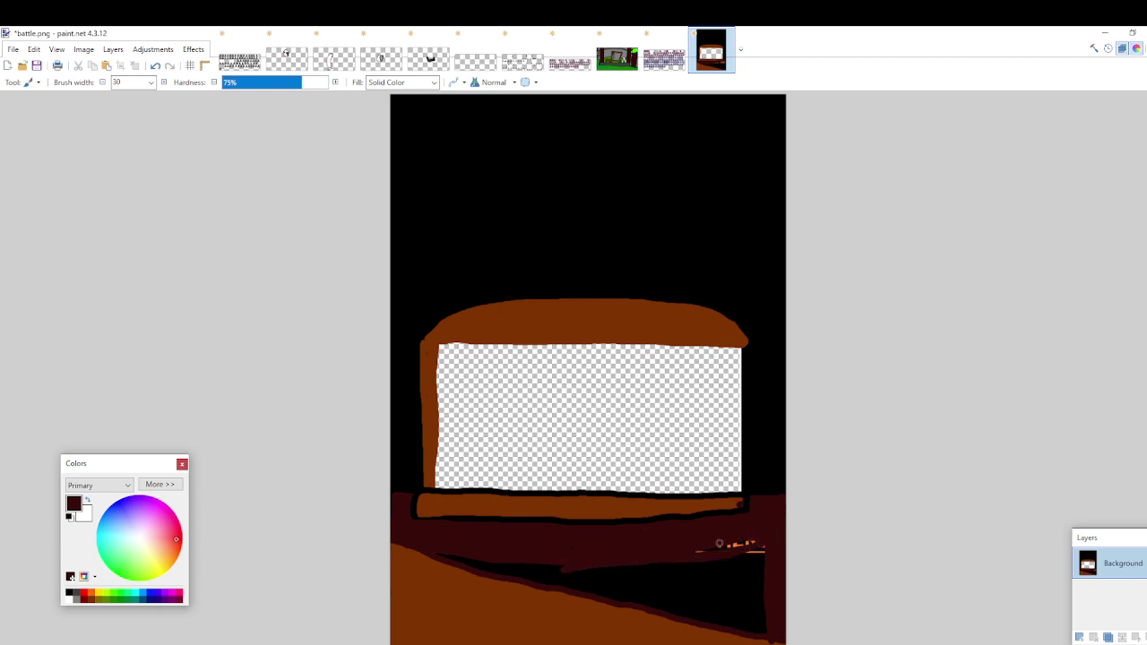
pyautogui.moveTo(728, 542)
pyautogui.mouseDown()
pyautogui.moveTo(763, 535)
pyautogui.moveTo(698, 554)
pyautogui.moveTo(760, 539)
pyautogui.mouseUp()
# Paint the remaining black gap between the maroon band and the brown slope dark maroon
pyautogui.moveTo(678, 559)
pyautogui.mouseDown()
pyautogui.moveTo(757, 610)
pyautogui.moveTo(772, 633)
pyautogui.moveTo(425, 555)
pyautogui.moveTo(705, 618)
pyautogui.mouseUp()
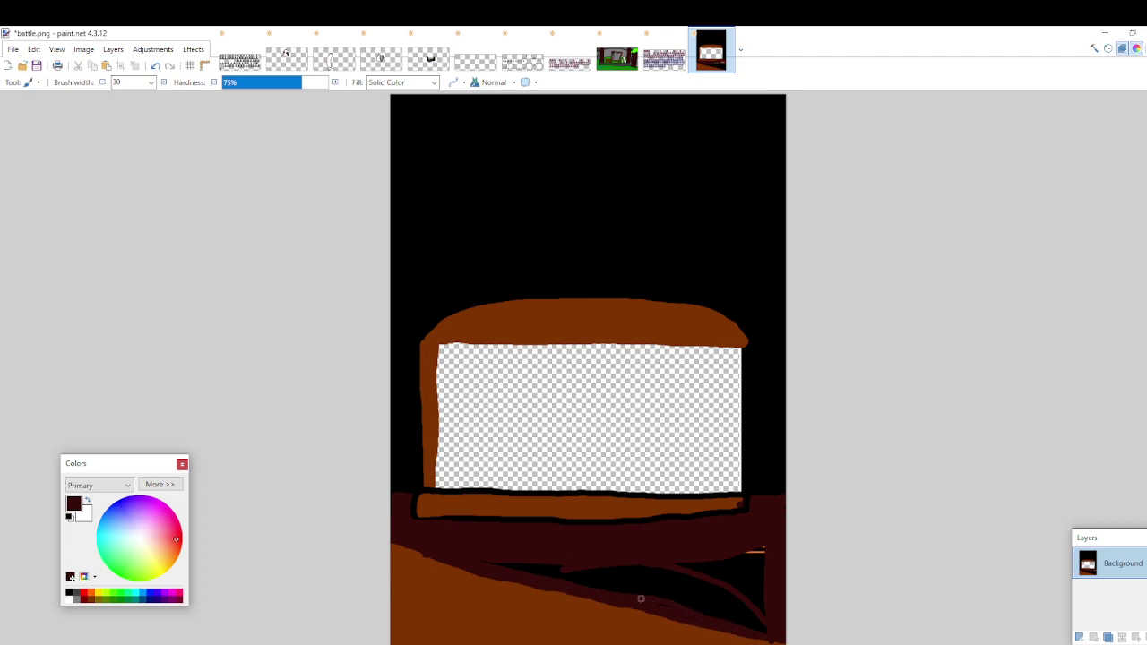
pyautogui.moveTo(641, 599)
pyautogui.mouseDown()
pyautogui.moveTo(770, 633)
pyautogui.moveTo(716, 617)
pyautogui.moveTo(757, 584)
pyautogui.moveTo(765, 556)
pyautogui.moveTo(758, 626)
pyautogui.moveTo(766, 599)
pyautogui.moveTo(762, 622)
pyautogui.moveTo(685, 613)
pyautogui.mouseUp()
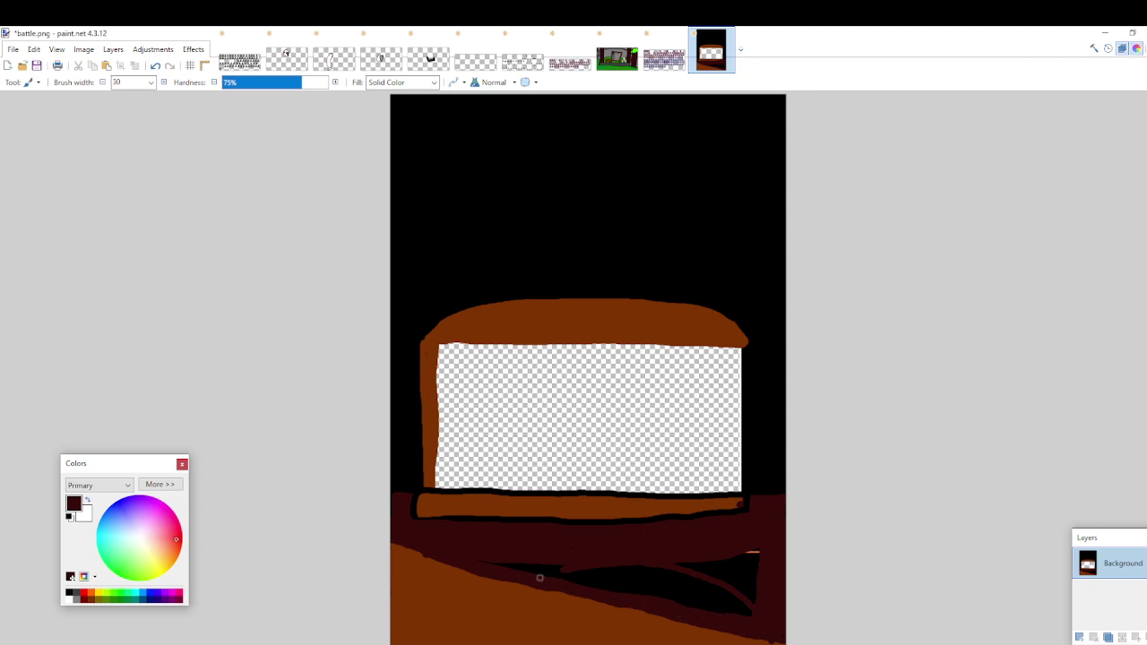
pyautogui.moveTo(539, 578)
pyautogui.mouseDown()
pyautogui.moveTo(481, 562)
pyautogui.moveTo(767, 559)
pyautogui.moveTo(707, 569)
pyautogui.moveTo(761, 557)
pyautogui.moveTo(756, 548)
pyautogui.moveTo(703, 564)
pyautogui.moveTo(769, 564)
pyautogui.moveTo(751, 566)
pyautogui.moveTo(751, 595)
pyautogui.moveTo(719, 604)
pyautogui.mouseUp()
pyautogui.moveTo(525, 578); pyautogui.dragTo(751, 619)
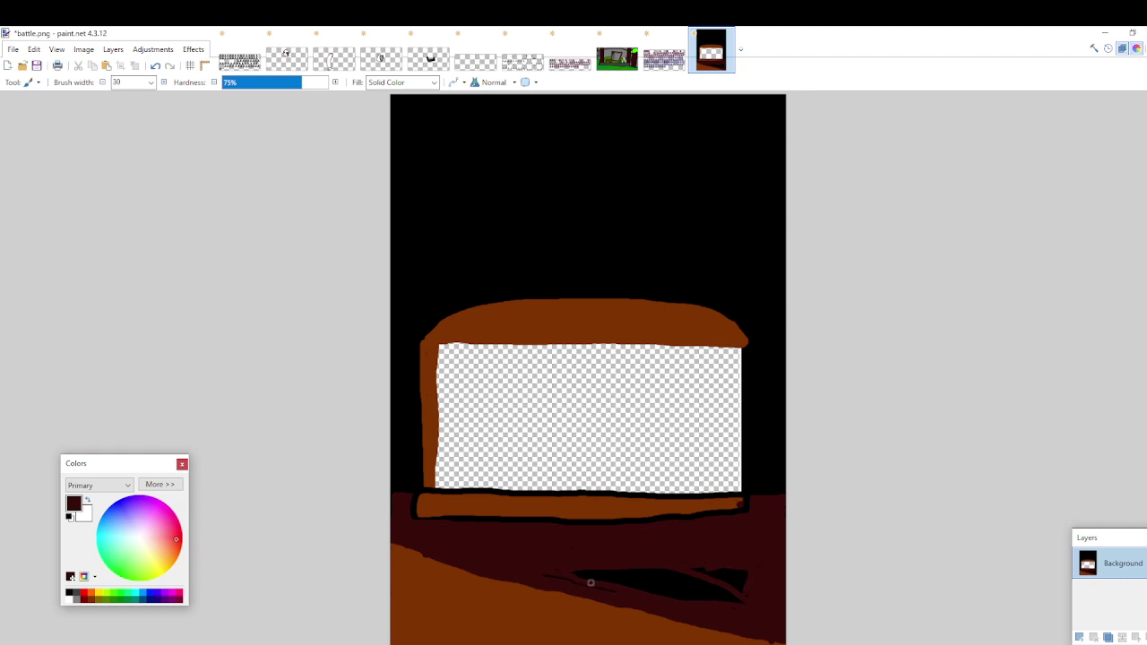
pyautogui.moveTo(631, 592)
pyautogui.mouseDown()
pyautogui.moveTo(568, 569)
pyautogui.moveTo(753, 575)
pyautogui.moveTo(735, 576)
pyautogui.mouseUp()
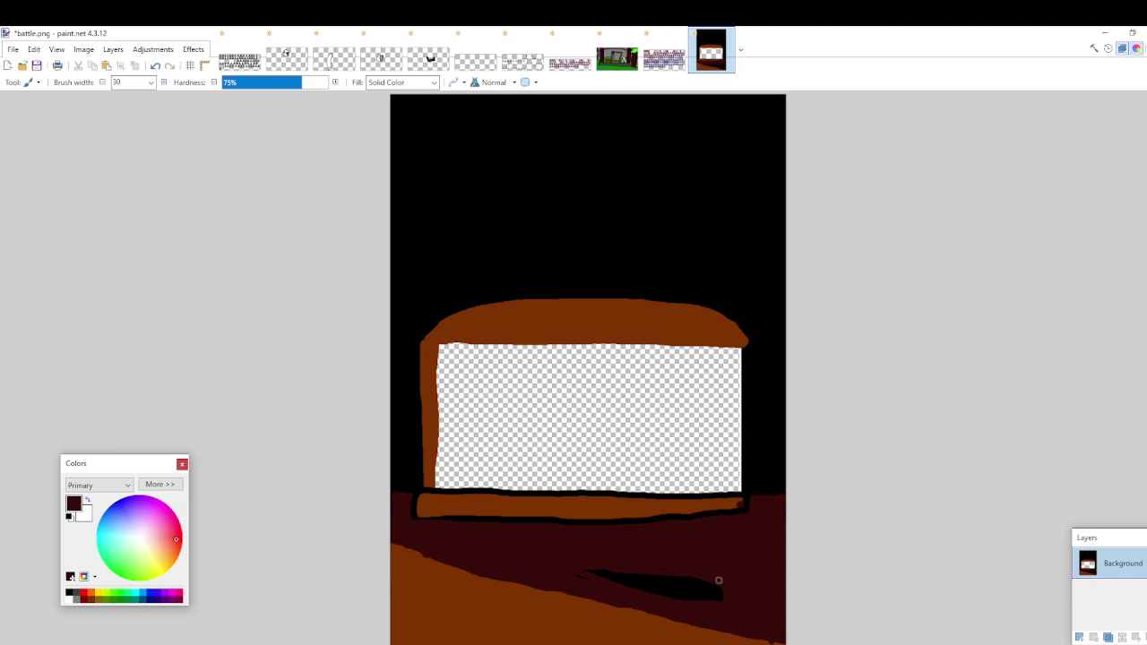
pyautogui.moveTo(568, 567); pyautogui.dragTo(666, 596)
pyautogui.moveTo(576, 581)
pyautogui.mouseDown()
pyautogui.moveTo(744, 595)
pyautogui.moveTo(681, 575)
pyautogui.moveTo(590, 569)
pyautogui.mouseUp()
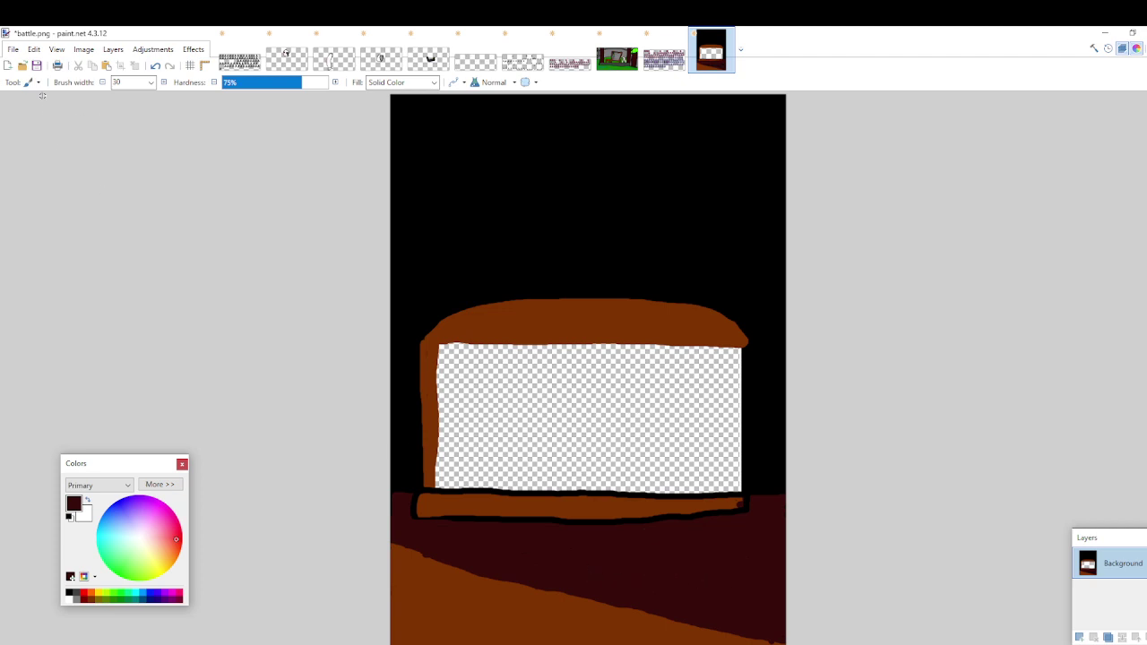
# Draw a black outline along the upper edge of the brown slope
pyautogui.click(68, 592)
pyautogui.moveTo(778, 641)
pyautogui.mouseDown()
pyautogui.moveTo(534, 590)
pyautogui.moveTo(396, 544)
pyautogui.mouseUp()
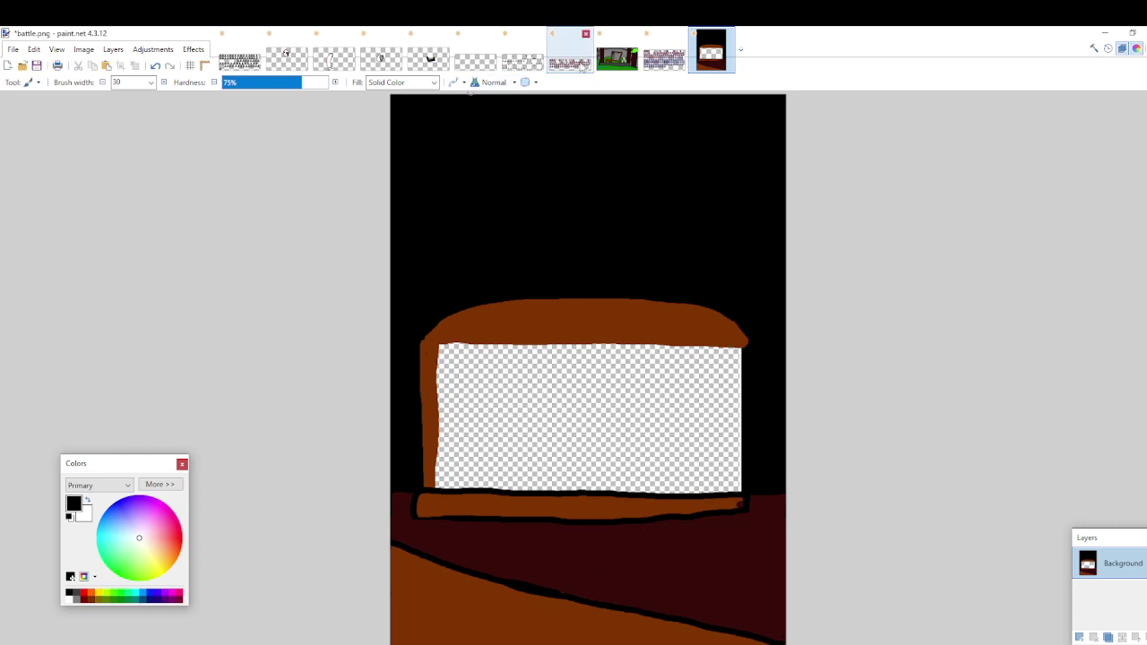
# Sample the grey of the background wall in hall.png and return to battle.png with the Paint Bucket
pyautogui.click(622, 61)
pyautogui.click(30, 83)
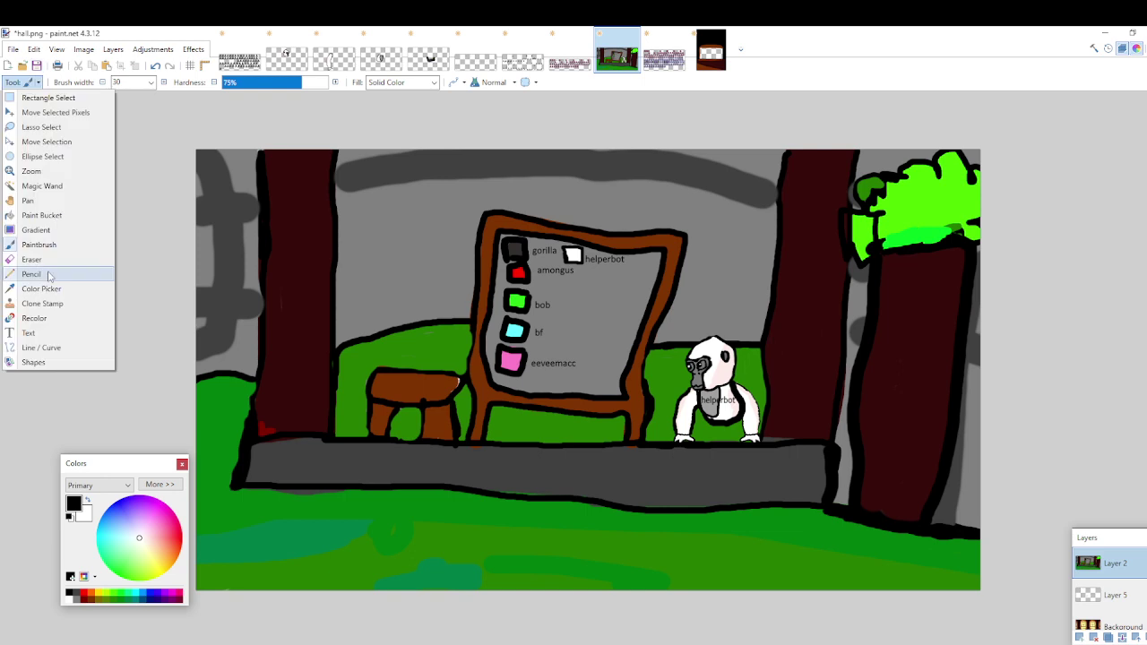
pyautogui.click(41, 288)
pyautogui.click(104, 161)
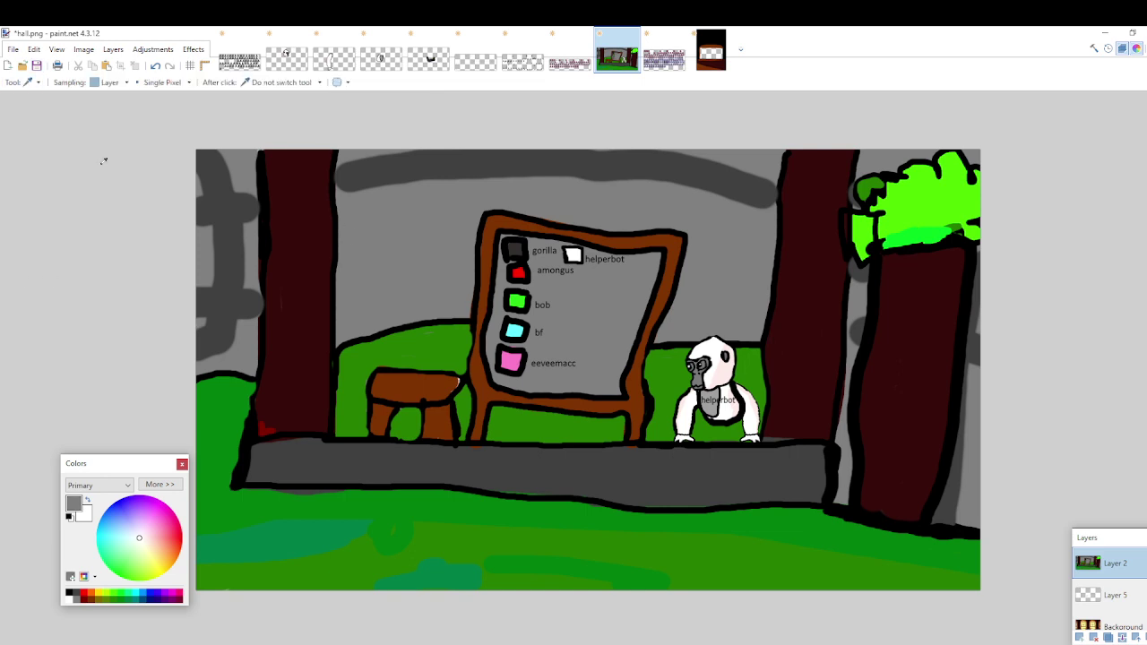
pyautogui.click(37, 83)
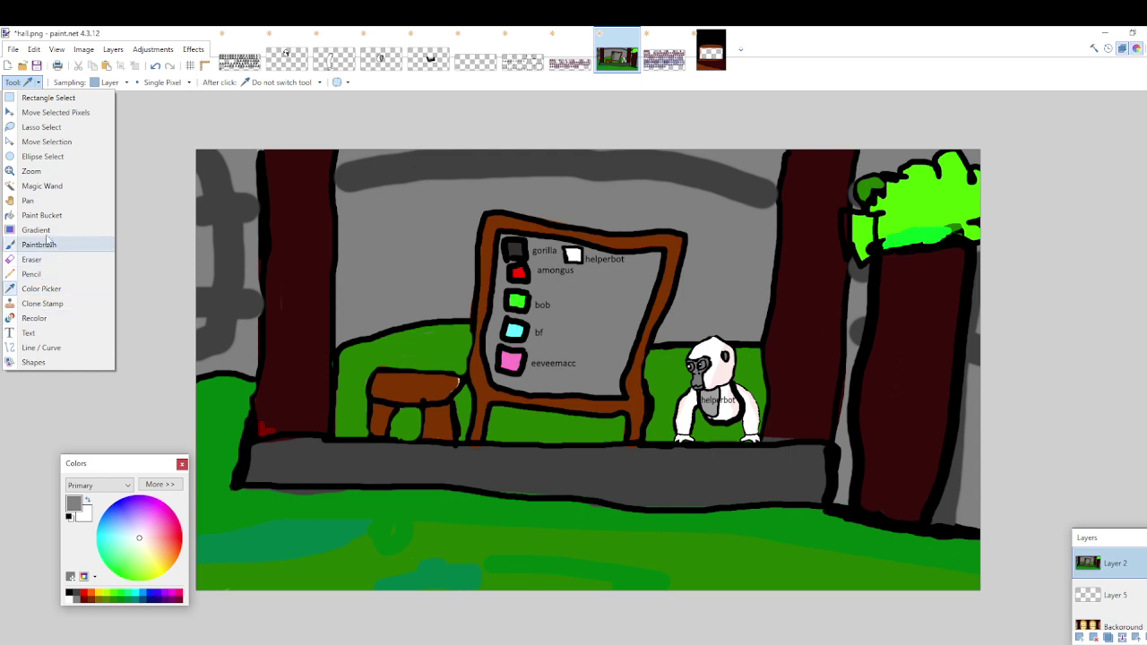
pyautogui.click(41, 215)
pyautogui.click(710, 52)
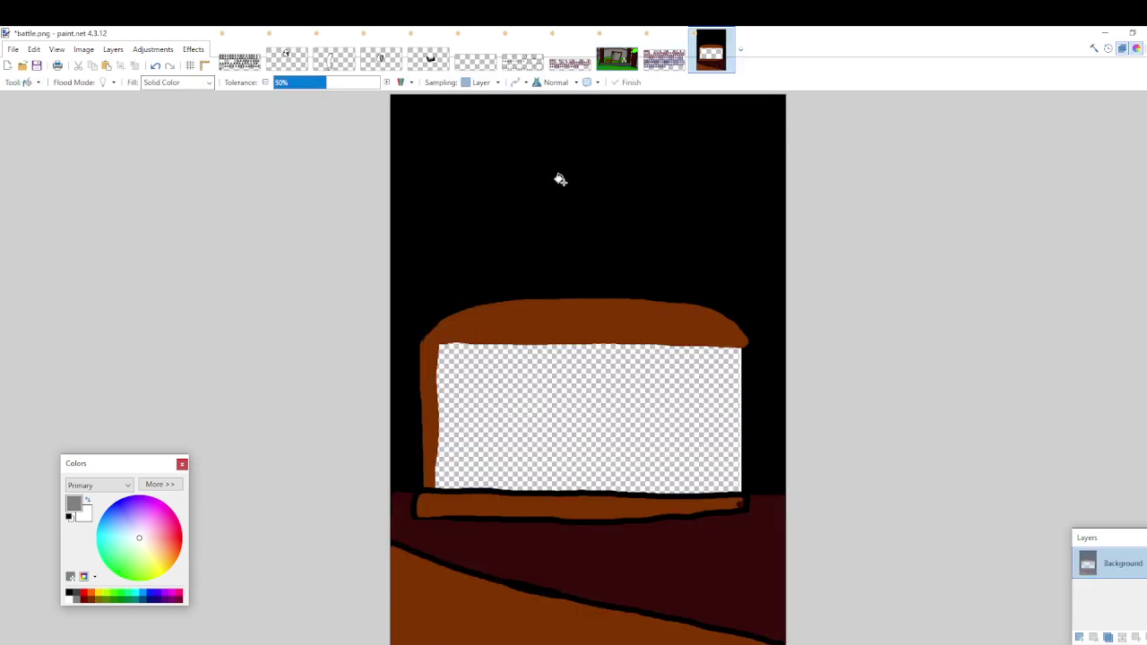
# Try to fill the black background above the box with grey and undo the fill
pyautogui.click(563, 183)
pyautogui.hotkey('ctrl', 'z')
# Paint grey Paintbrush strokes along the upper edge of the maroon band on both sides of the box
pyautogui.click(25, 82)
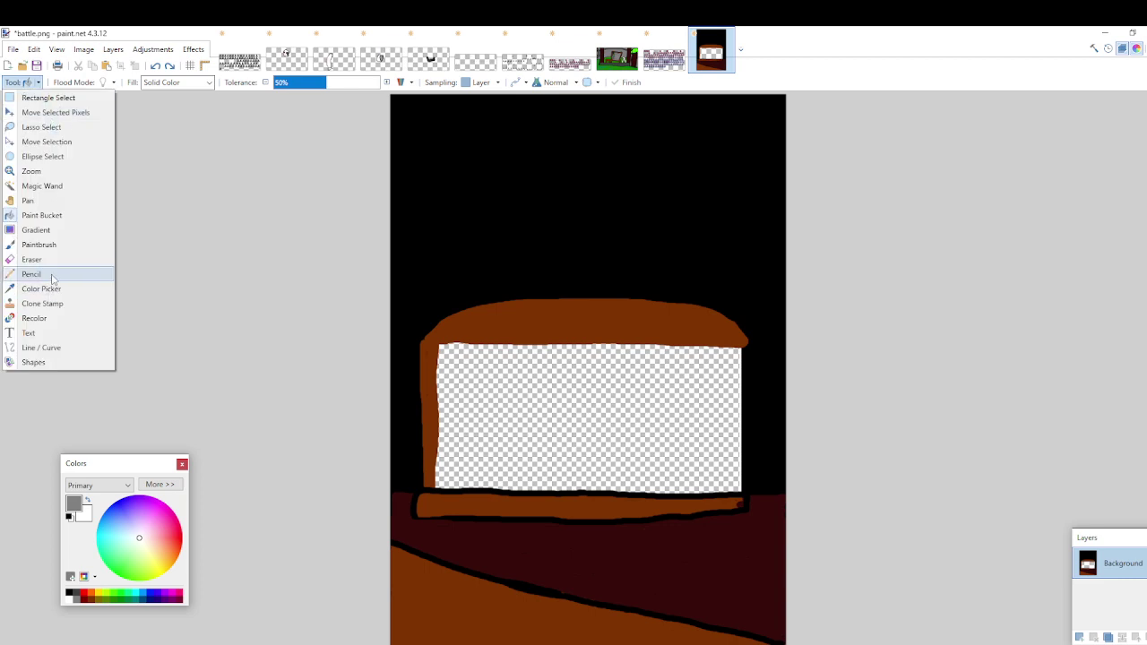
pyautogui.click(39, 245)
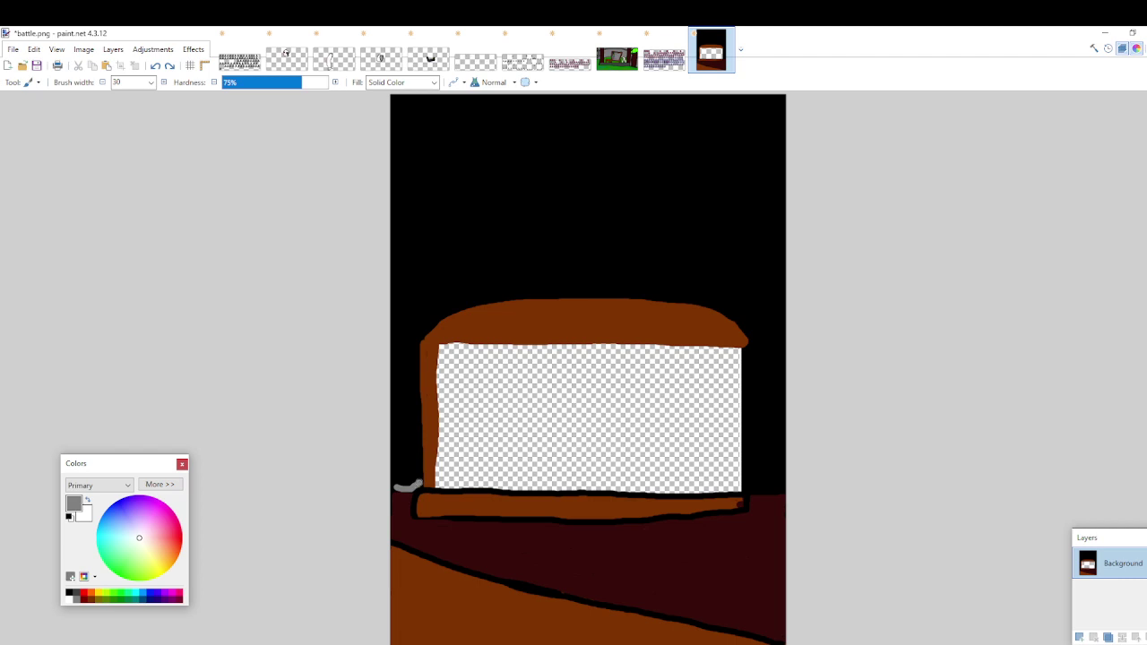
pyautogui.moveTo(419, 482); pyautogui.dragTo(393, 490)
pyautogui.moveTo(752, 491)
pyautogui.mouseDown()
pyautogui.moveTo(770, 491)
pyautogui.moveTo(753, 477)
pyautogui.mouseUp()
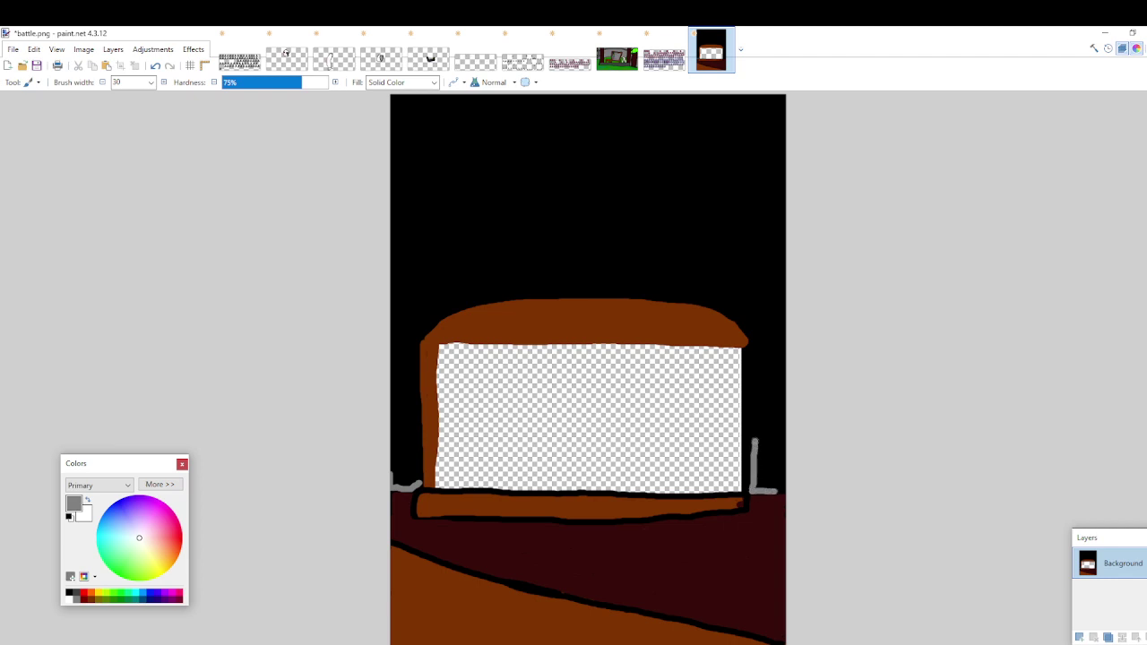
# Try to paint grey strokes down the box's right side and undo them
pyautogui.moveTo(750, 427); pyautogui.dragTo(744, 397)
pyautogui.hotkey('ctrl', 'z')
pyautogui.moveTo(745, 350); pyautogui.dragTo(745, 444)
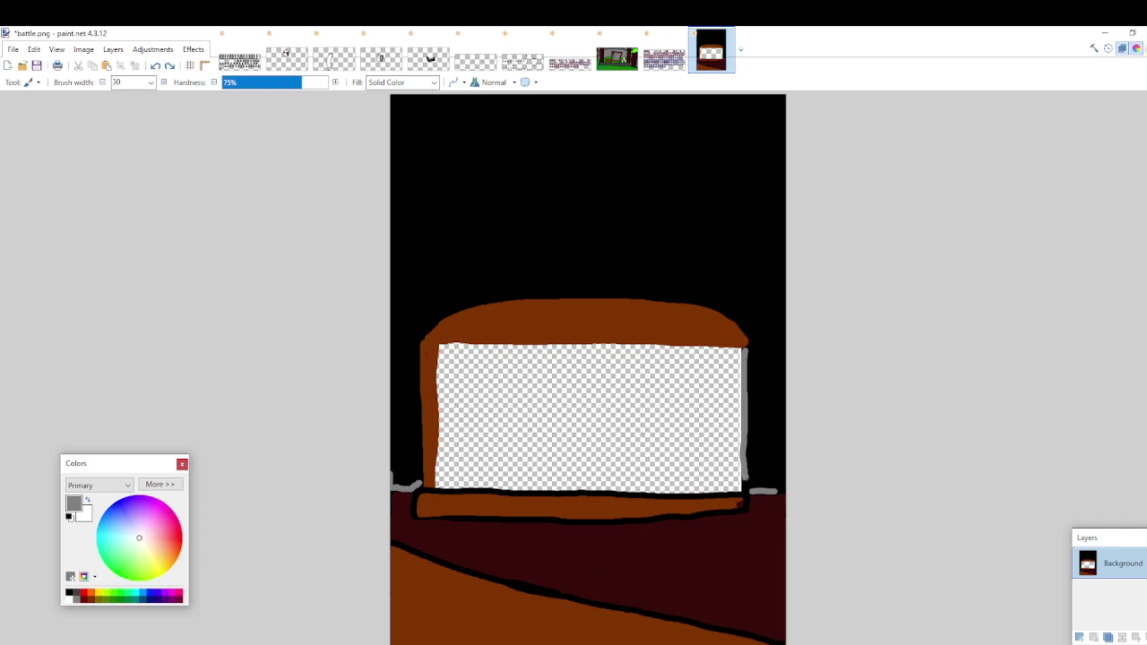
pyautogui.moveTo(747, 491); pyautogui.dragTo(783, 491)
pyautogui.hotkey('ctrl', 'z')
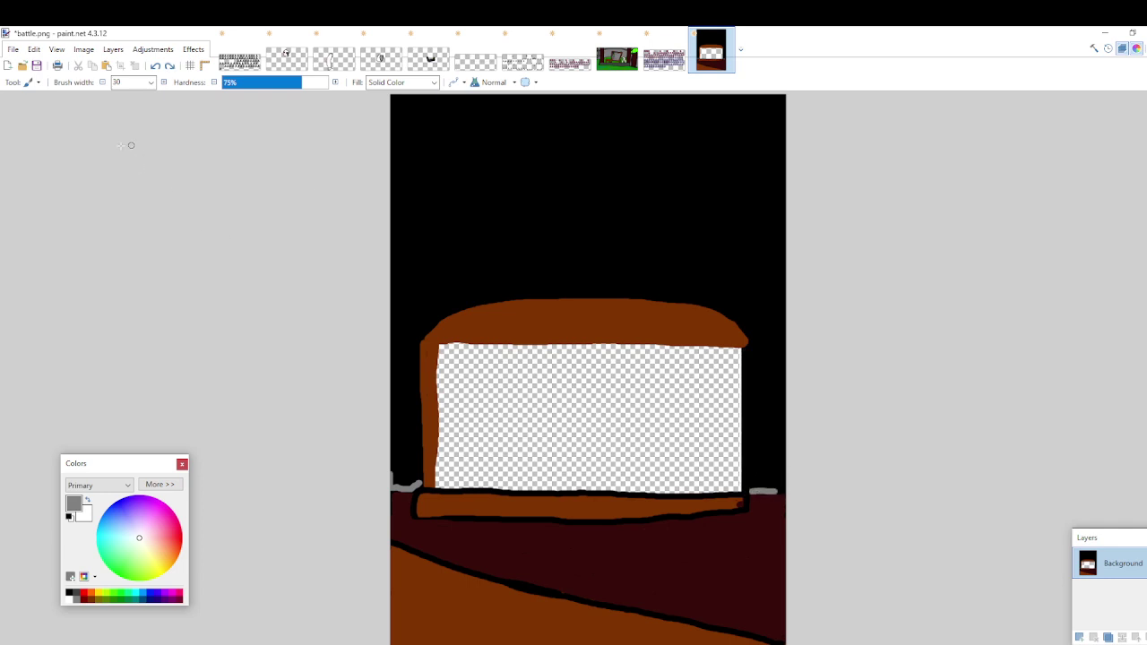
# Sample the box frame's brown and paint a brown strip down the right side of the transparent opening
pyautogui.click(29, 82)
pyautogui.click(37, 302)
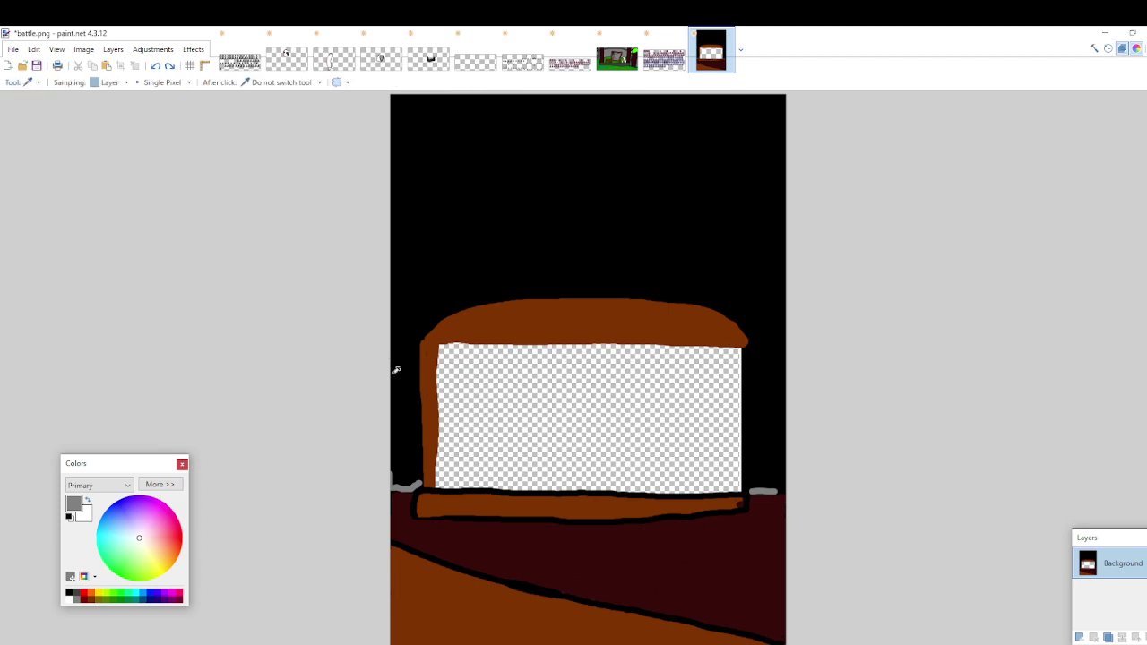
pyautogui.click(430, 378)
pyautogui.click(29, 81)
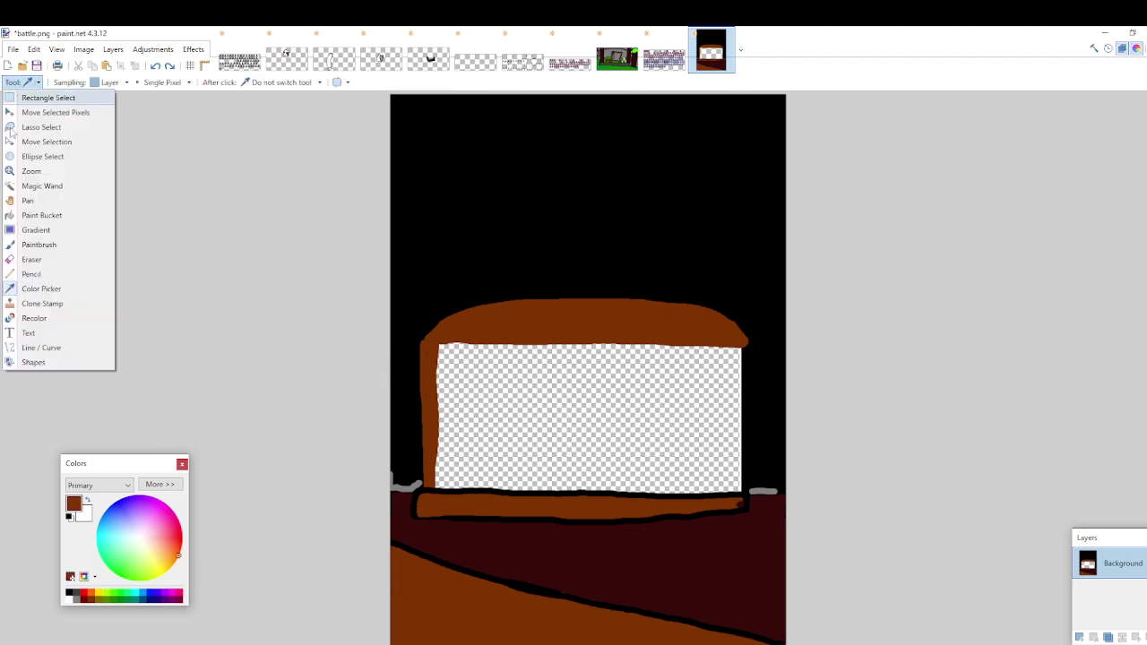
pyautogui.click(36, 243)
pyautogui.moveTo(741, 348); pyautogui.dragTo(743, 490)
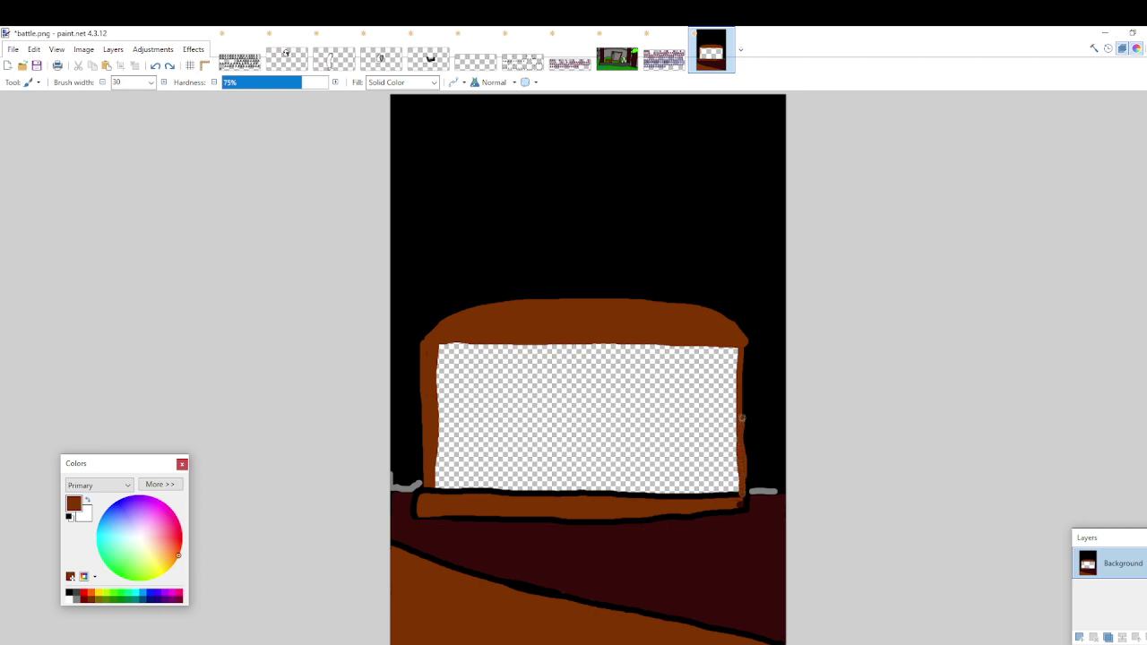
# Sample the grey from the stroke on the maroon band's upper edge
pyautogui.click(28, 83)
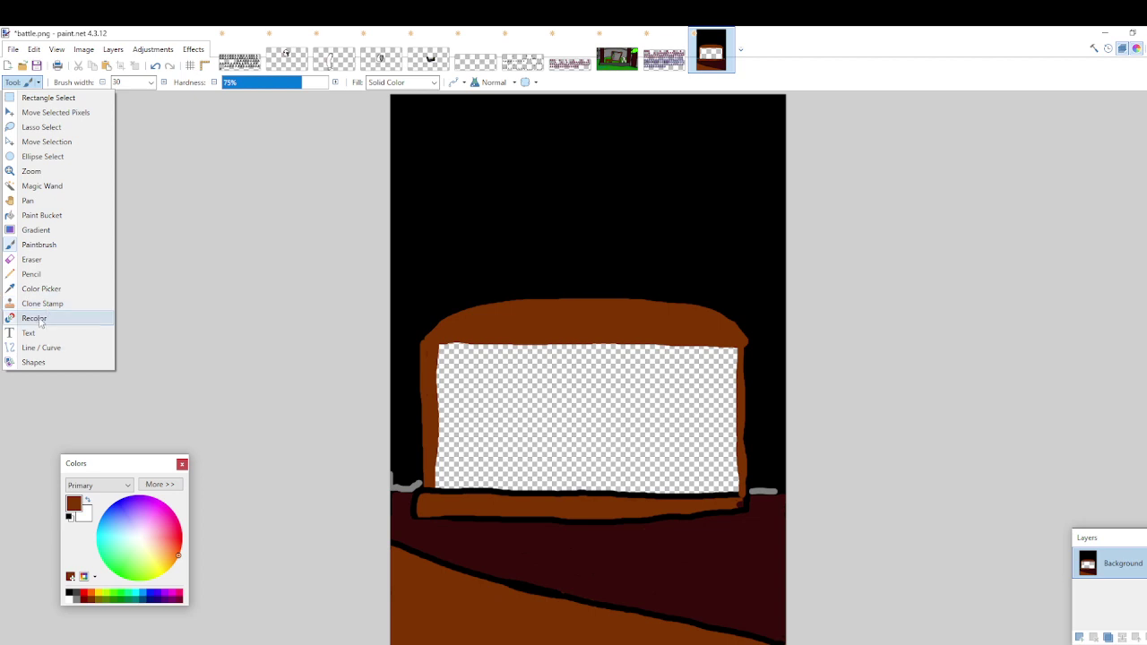
pyautogui.click(41, 289)
pyautogui.click(412, 486)
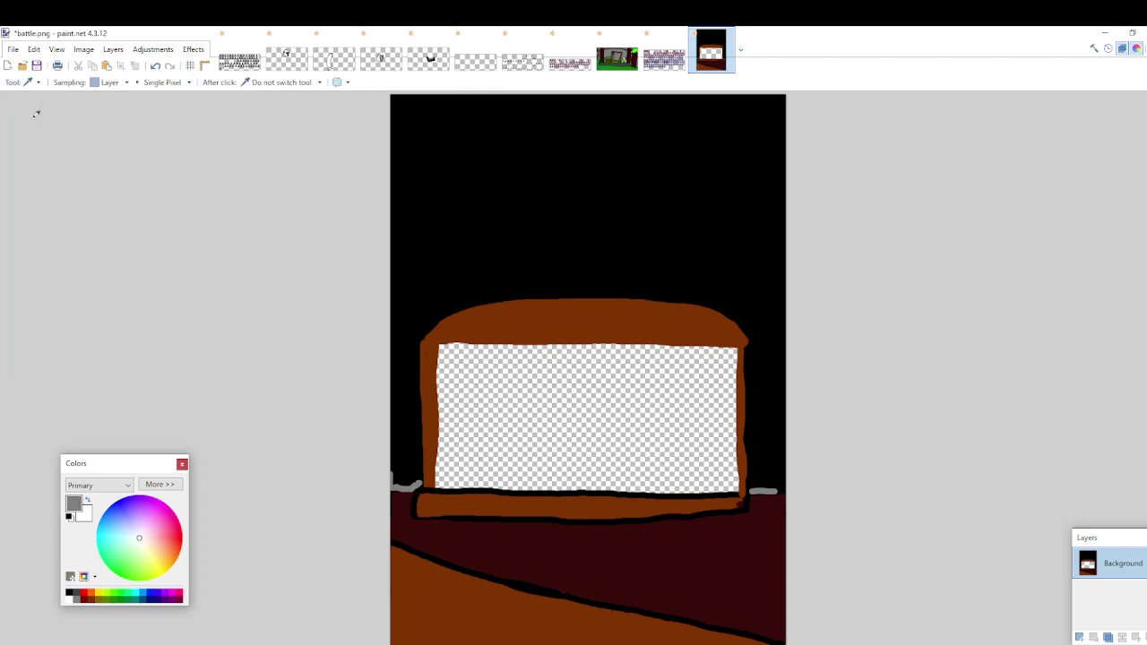
# Try to fill the black background with grey using the Paint Bucket and undo the fill
pyautogui.click(28, 82)
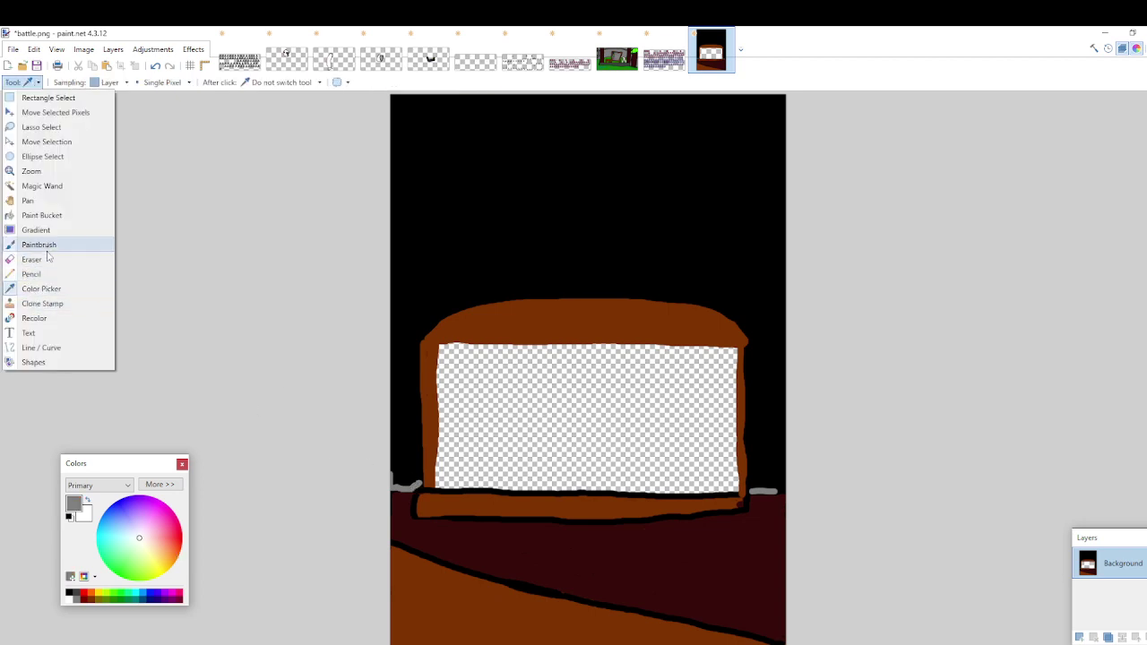
pyautogui.click(41, 215)
pyautogui.click(405, 224)
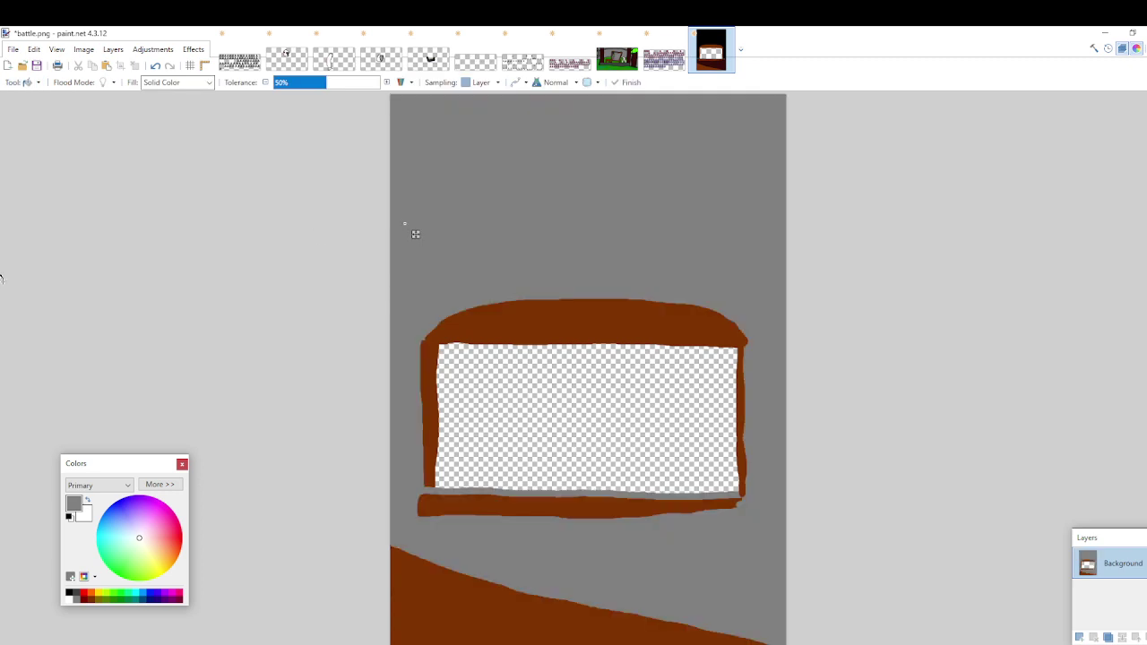
pyautogui.hotkey('ctrl', 'z')
# Paint a grey stroke up the outer left side of the brown frame to its upper corner
pyautogui.click(23, 83)
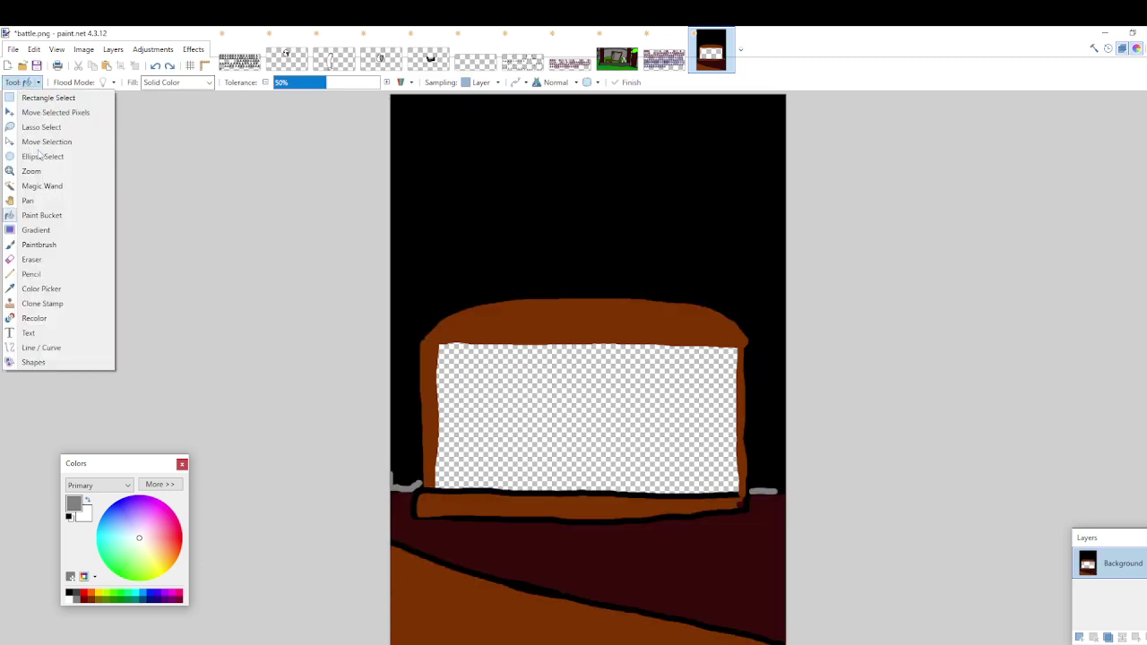
pyautogui.click(25, 242)
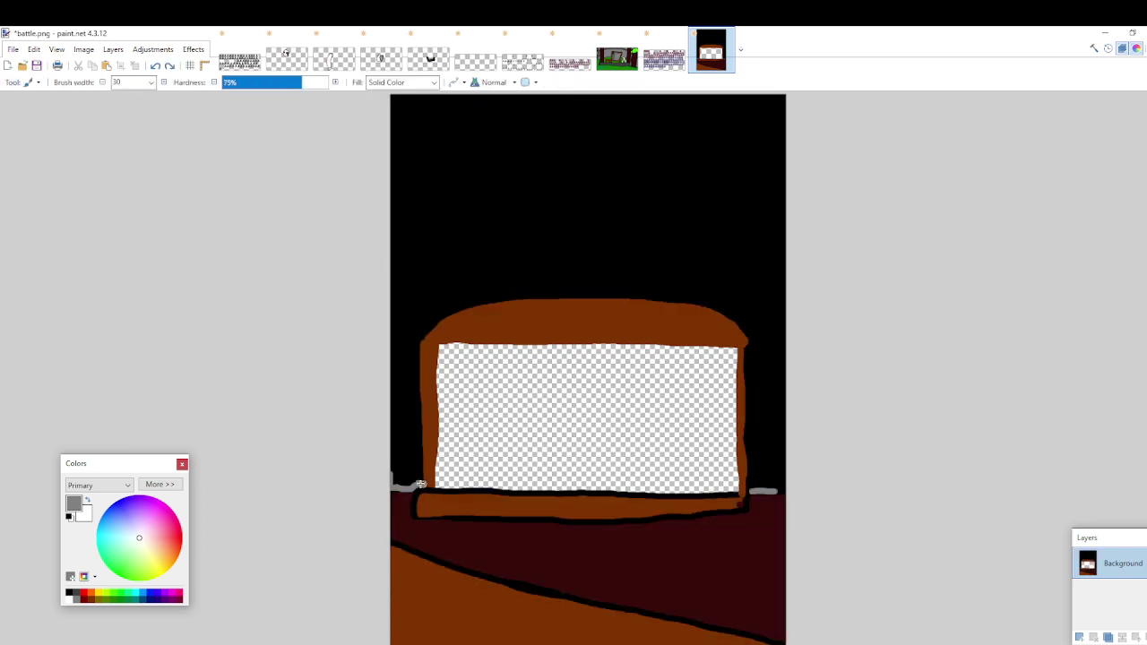
pyautogui.moveTo(422, 444)
pyautogui.mouseDown()
pyautogui.moveTo(420, 354)
pyautogui.moveTo(438, 321)
pyautogui.mouseUp()
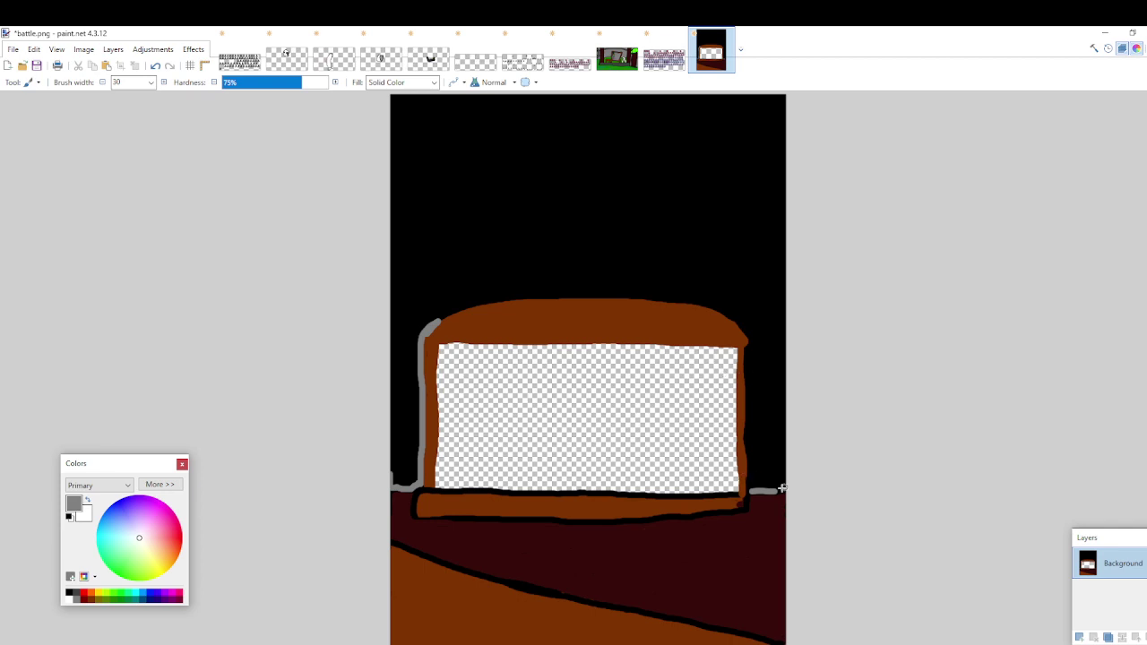
# Set the brush width to 50 and paint grey along the outer right side of the brown frame
pyautogui.doubleClick(136, 80)
pyautogui.press('BackSpace')
pyautogui.write('50')
pyautogui.moveTo(754, 485)
pyautogui.mouseDown()
pyautogui.moveTo(758, 394)
pyautogui.moveTo(751, 453)
pyautogui.mouseUp()
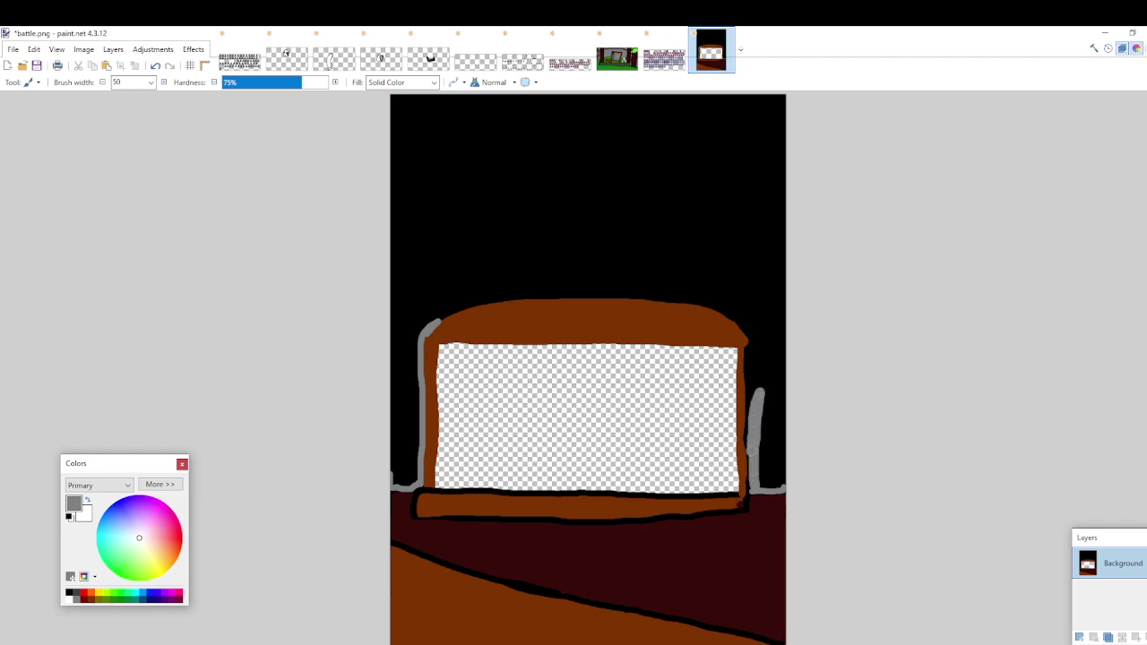
pyautogui.moveTo(753, 414)
pyautogui.mouseDown()
pyautogui.moveTo(753, 349)
pyautogui.moveTo(750, 394)
pyautogui.mouseUp()
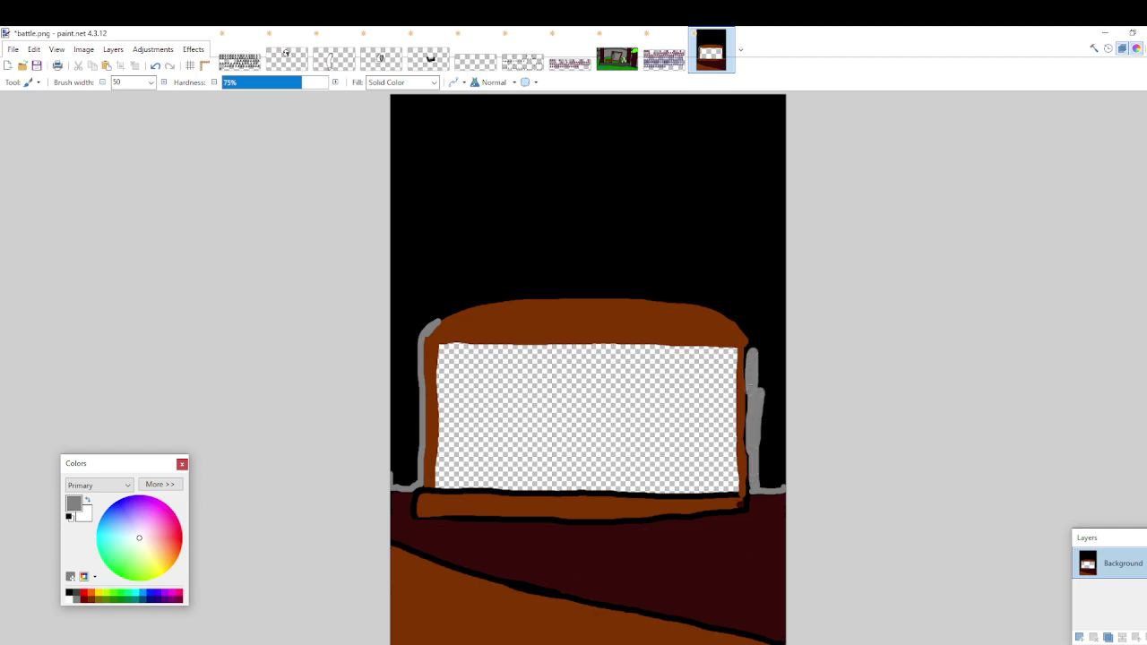
# Paint grey along the canvas's right, top and left edges and fill the enclosed black background with grey
pyautogui.moveTo(749, 439)
pyautogui.mouseDown()
pyautogui.moveTo(769, 462)
pyautogui.moveTo(765, 483)
pyautogui.moveTo(760, 466)
pyautogui.moveTo(778, 479)
pyautogui.moveTo(789, 116)
pyautogui.moveTo(601, 95)
pyautogui.moveTo(616, 110)
pyautogui.moveTo(294, 98)
pyautogui.moveTo(803, 132)
pyautogui.moveTo(904, 123)
pyautogui.moveTo(905, 148)
pyautogui.moveTo(786, 116)
pyautogui.moveTo(346, 99)
pyautogui.mouseUp()
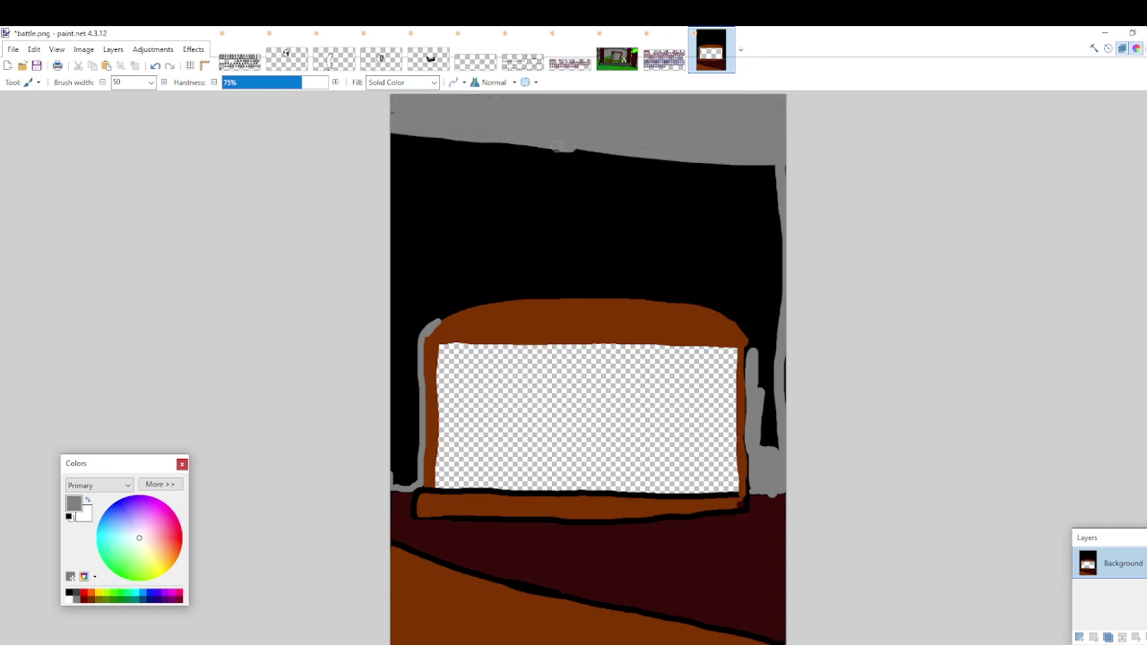
pyautogui.moveTo(390, 482); pyautogui.dragTo(393, 122)
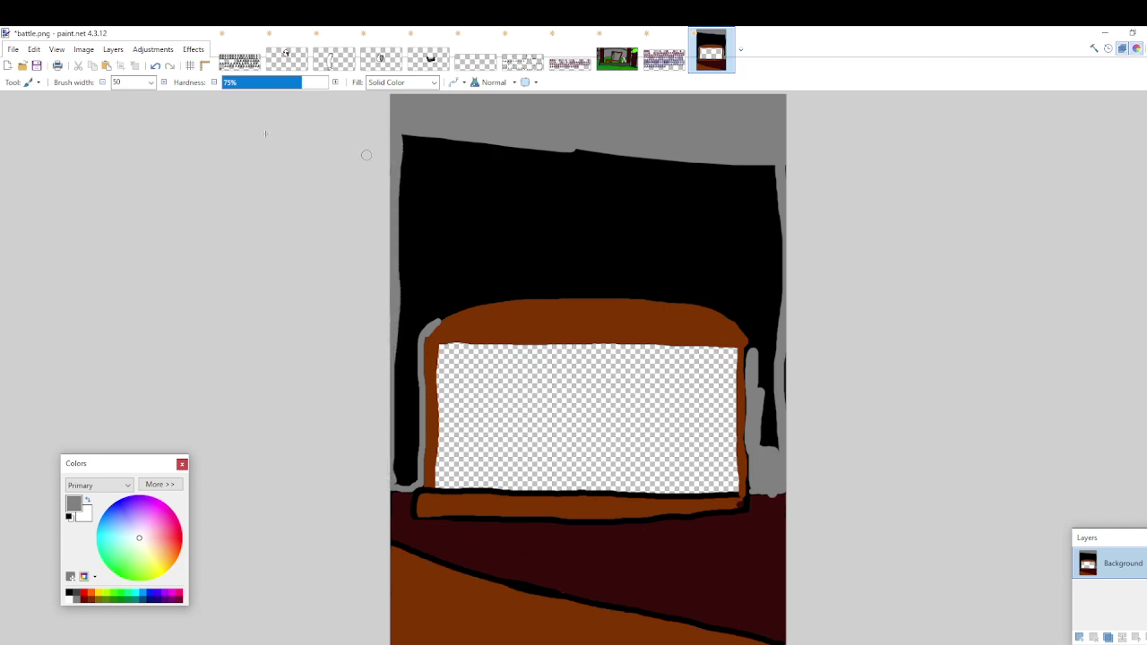
pyautogui.click(27, 81)
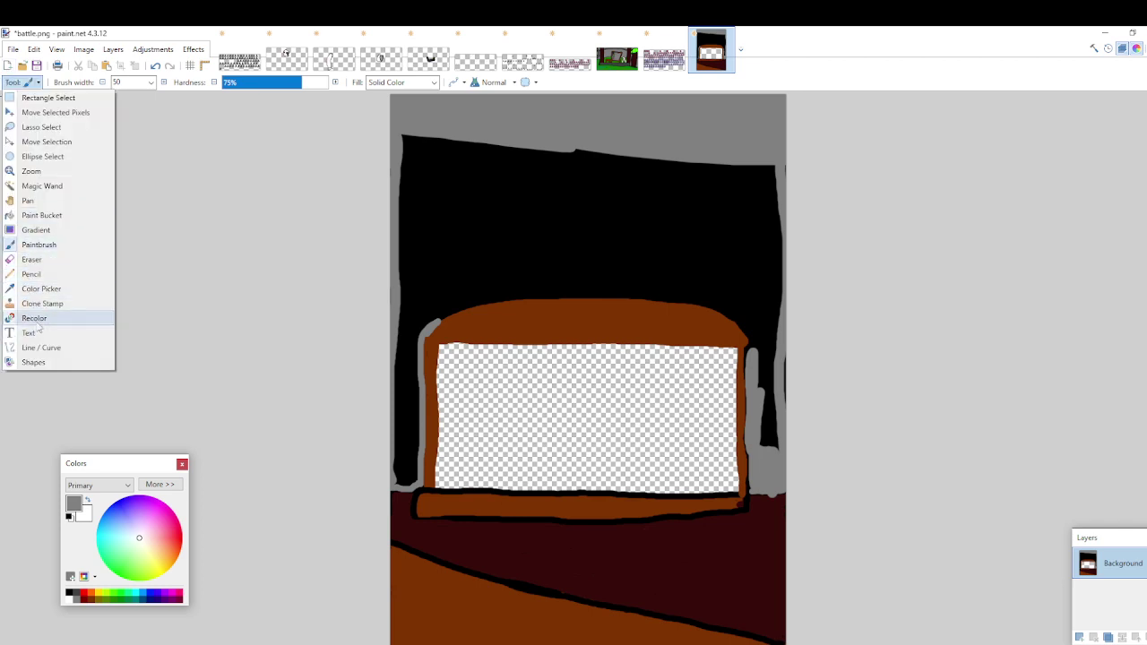
pyautogui.click(39, 215)
pyautogui.click(504, 227)
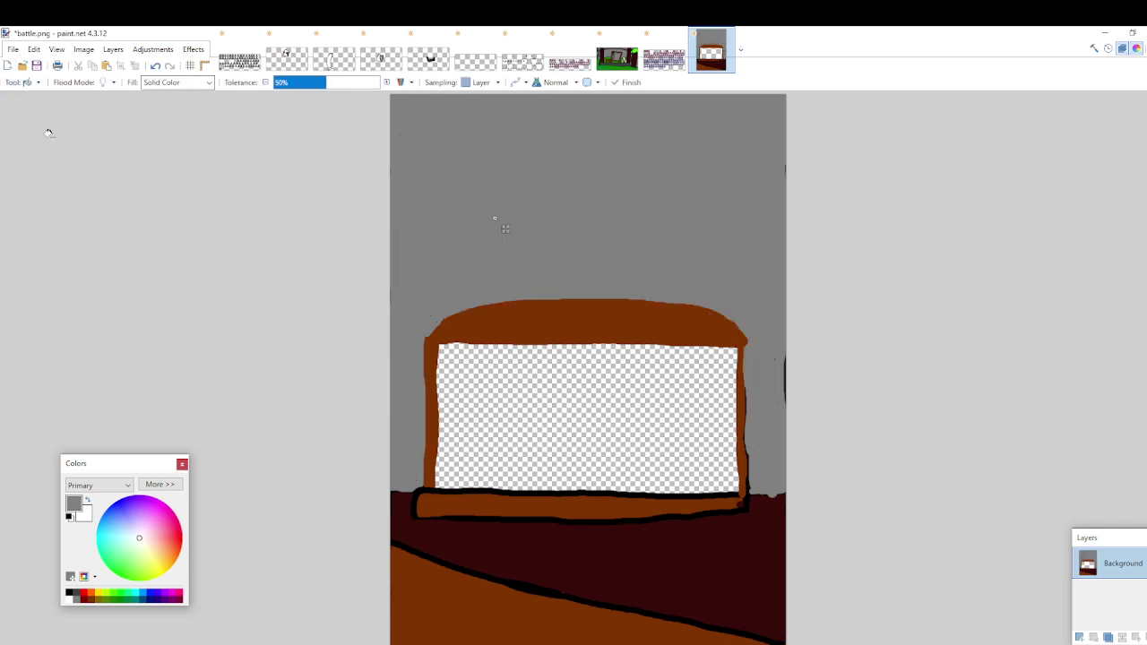
# Paint over the leftover black marks on the right side of the background with grey
pyautogui.click(34, 82)
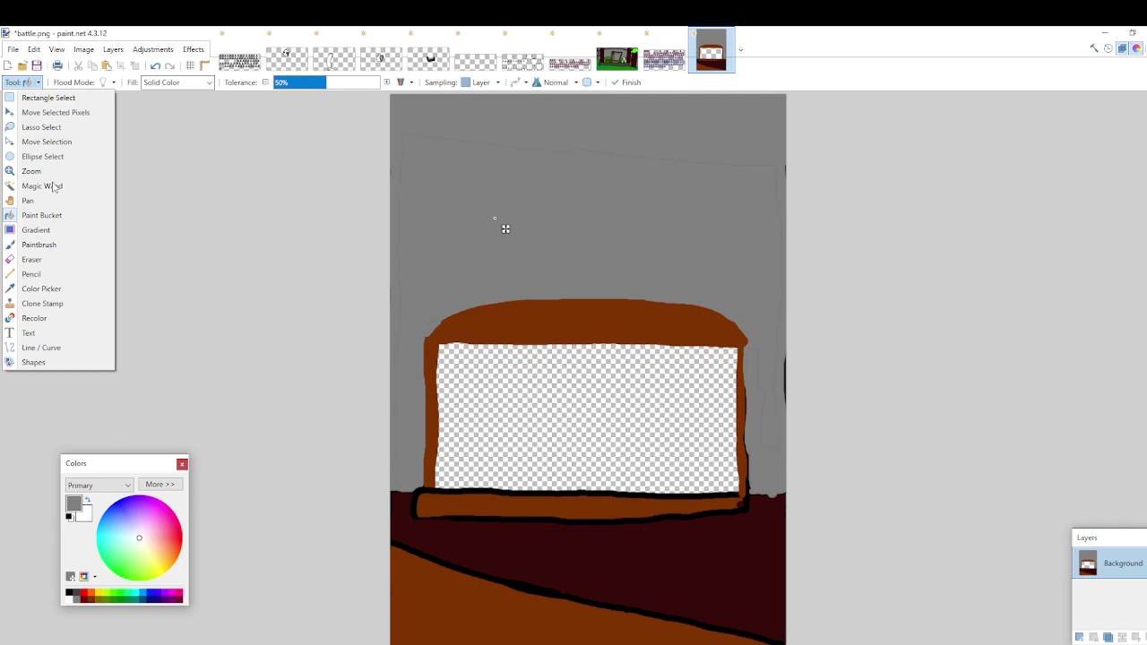
pyautogui.click(64, 245)
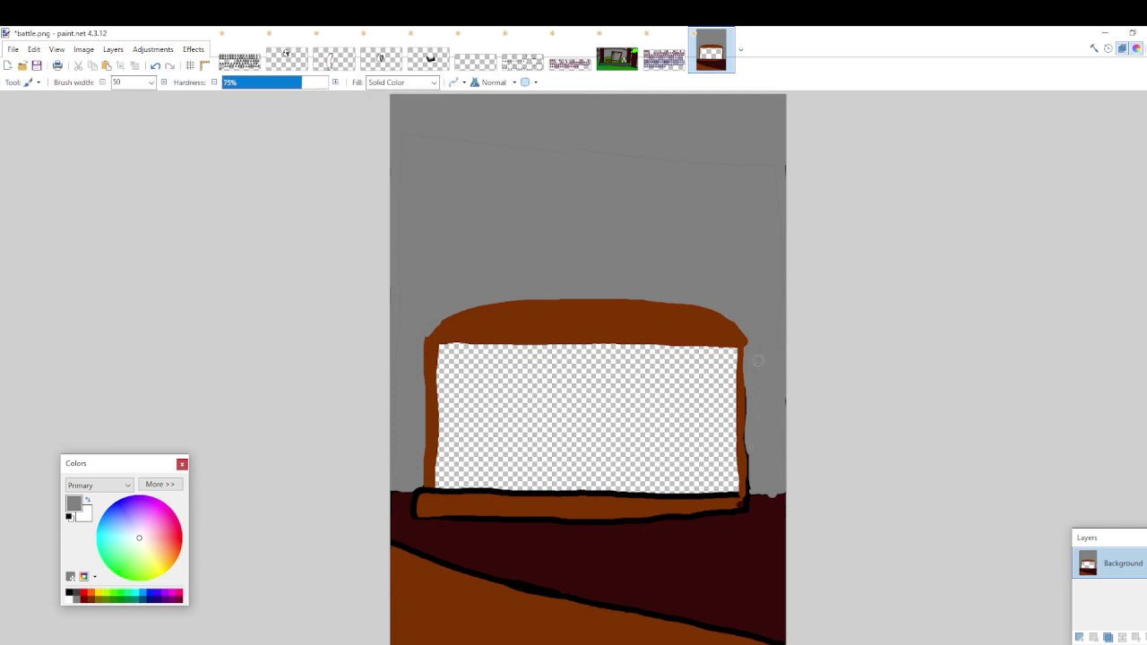
pyautogui.moveTo(758, 360); pyautogui.dragTo(744, 358)
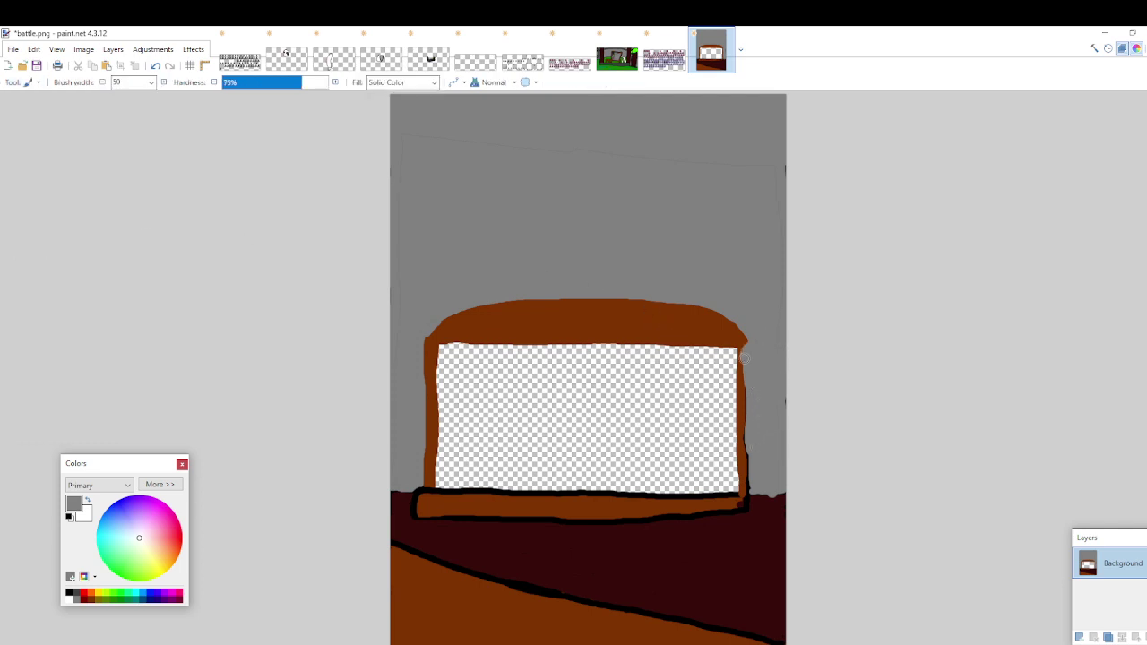
# Outline the left, top and right sides of the brown frame in sampled black with a brush width of 30
pyautogui.click(34, 83)
pyautogui.click(49, 288)
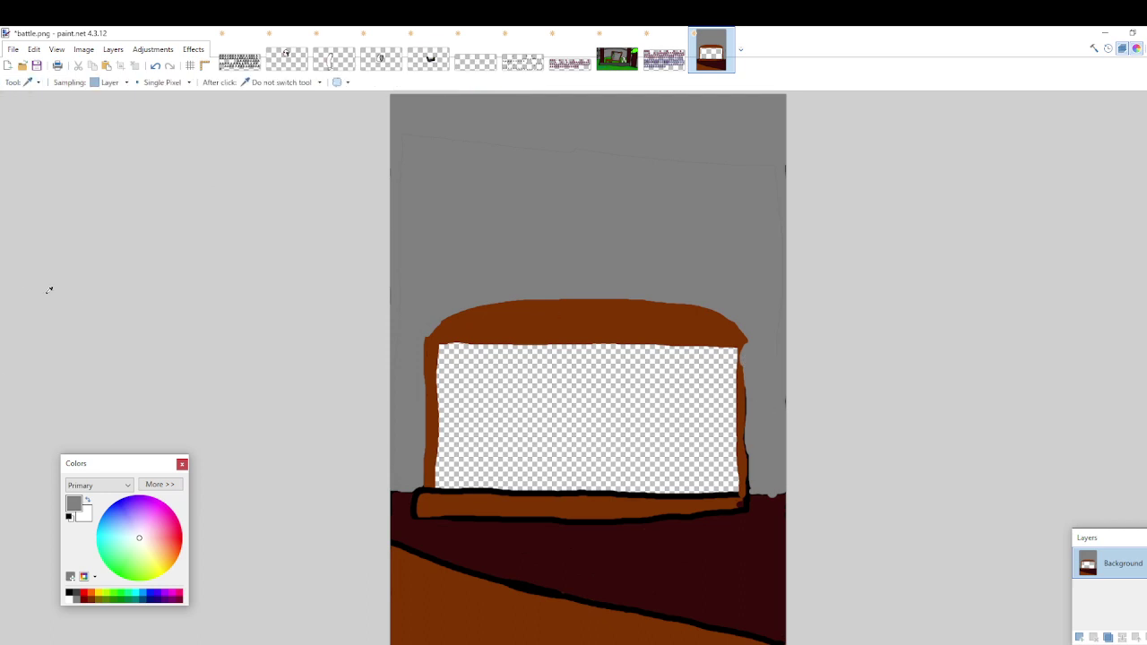
pyautogui.click(420, 492)
pyautogui.click(36, 82)
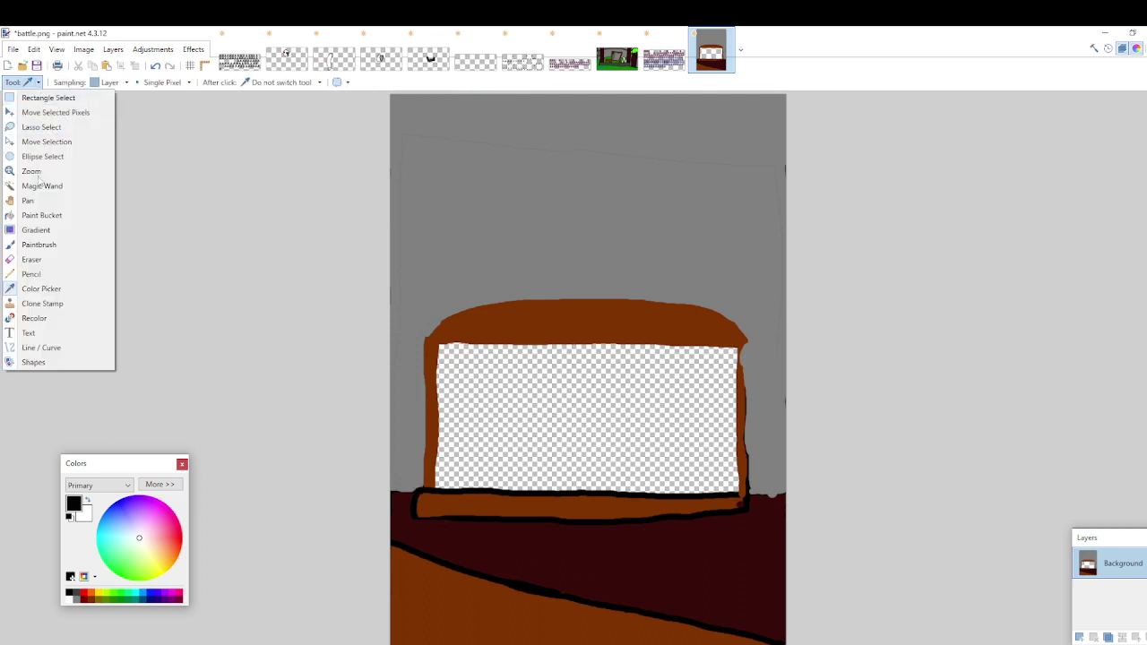
pyautogui.click(40, 243)
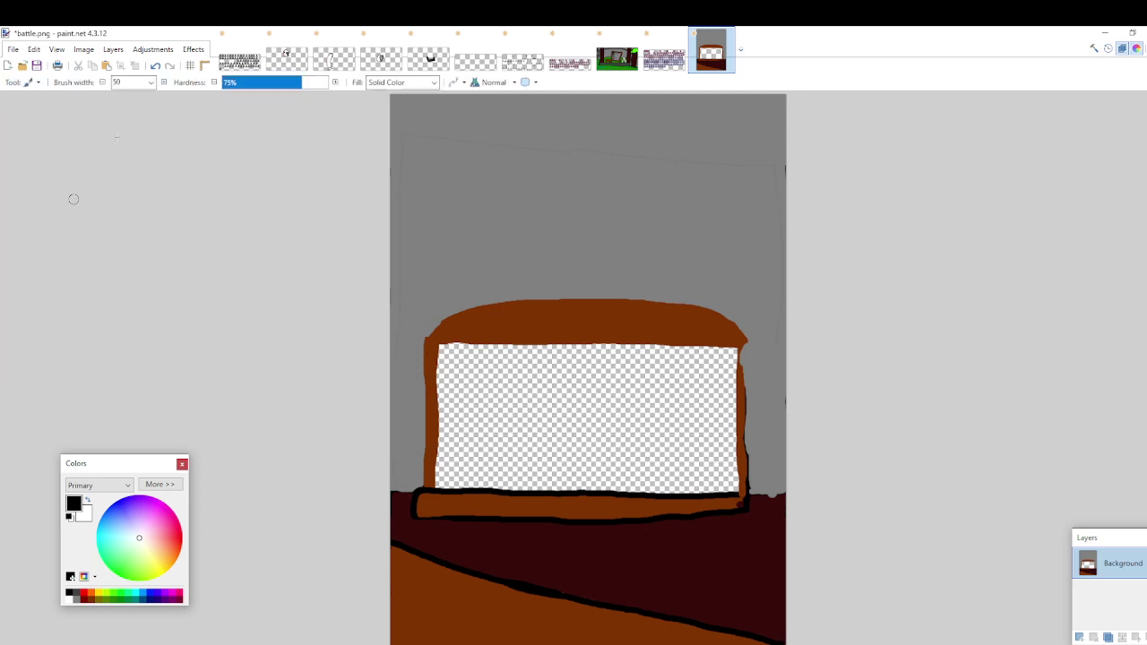
pyautogui.doubleClick(131, 82)
pyautogui.write('10')
pyautogui.press('BackSpace')
pyautogui.write('3')
pyautogui.moveTo(420, 485)
pyautogui.mouseDown()
pyautogui.moveTo(426, 340)
pyautogui.moveTo(443, 320)
pyautogui.moveTo(540, 297)
pyautogui.moveTo(728, 314)
pyautogui.mouseUp()
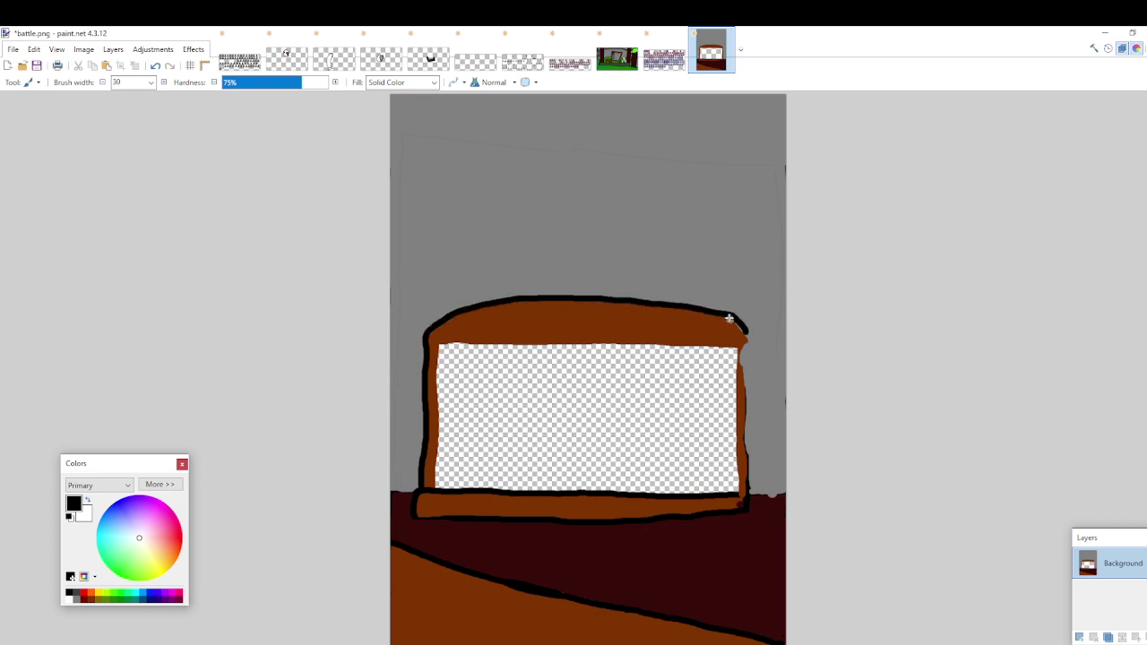
pyautogui.moveTo(746, 357)
pyautogui.mouseDown()
pyautogui.moveTo(750, 492)
pyautogui.moveTo(743, 368)
pyautogui.mouseUp()
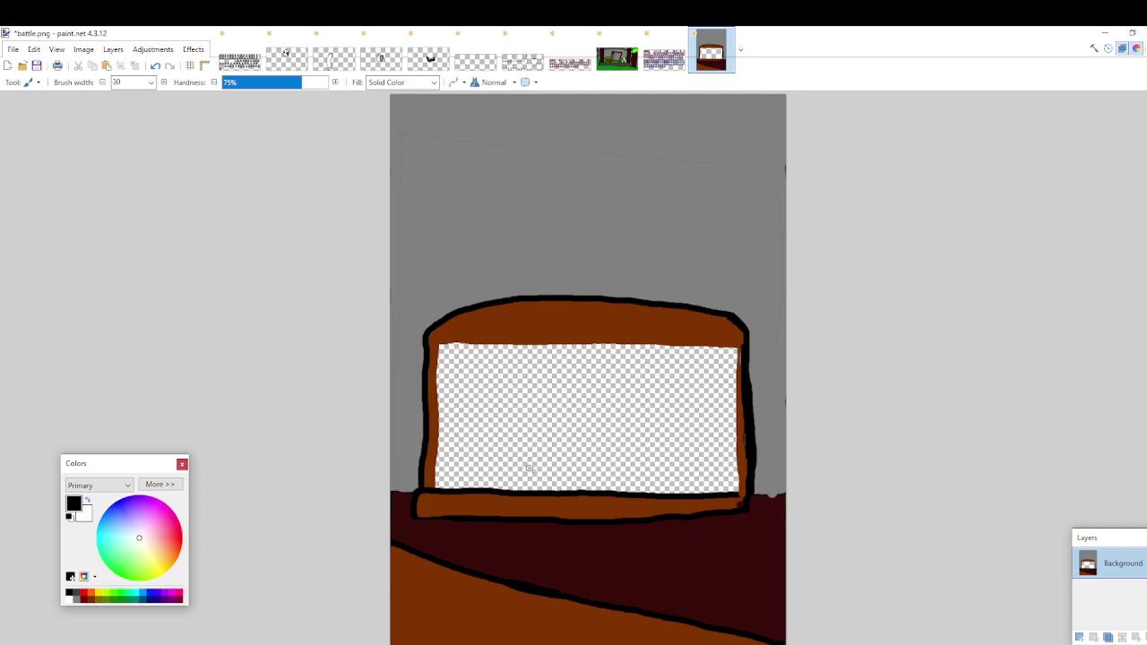
# Try to draw black outlines along the opening's left edge and as an arch inside it, undoing each stroke
pyautogui.moveTo(437, 345); pyautogui.dragTo(434, 403)
pyautogui.hotkey('ctrl', 'z')
pyautogui.moveTo(499, 490)
pyautogui.mouseDown()
pyautogui.moveTo(517, 404)
pyautogui.moveTo(547, 389)
pyautogui.moveTo(626, 393)
pyautogui.moveTo(694, 448)
pyautogui.mouseUp()
pyautogui.hotkey('ctrl', 'z')
pyautogui.moveTo(507, 492); pyautogui.dragTo(573, 380)
pyautogui.hotkey('ctrl', 'z')
# Draw a black arch inside the transparent opening and fill the area around it with the frame's sampled brown
pyautogui.moveTo(498, 490)
pyautogui.mouseDown()
pyautogui.moveTo(549, 370)
pyautogui.moveTo(576, 359)
pyautogui.moveTo(617, 367)
pyautogui.moveTo(654, 395)
pyautogui.moveTo(682, 486)
pyautogui.mouseUp()
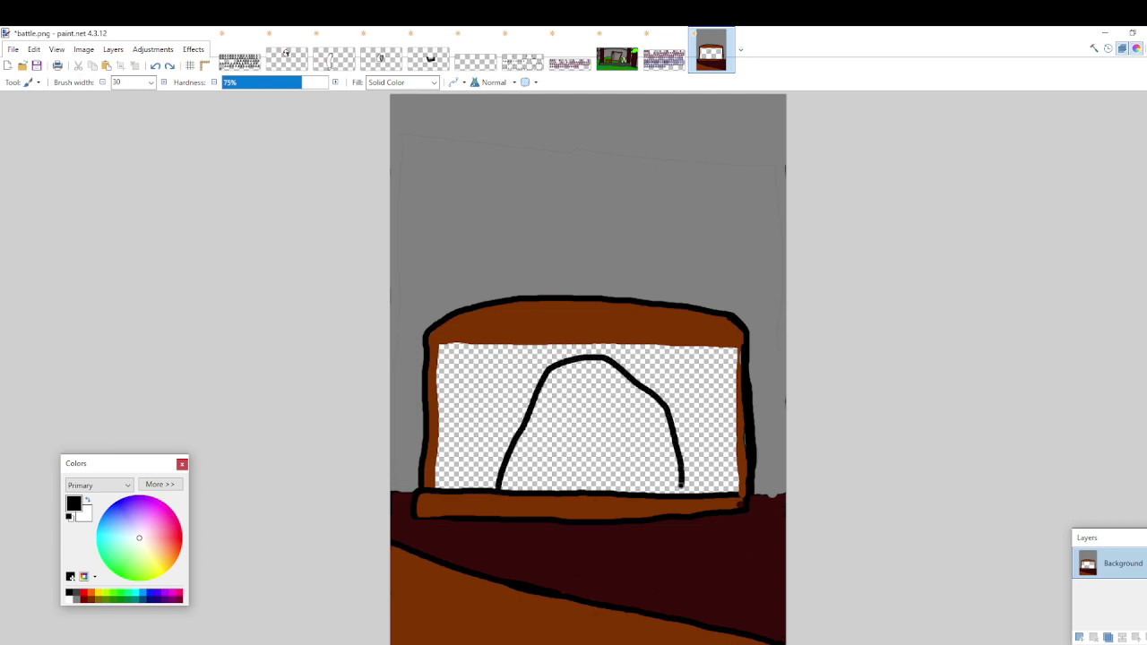
pyautogui.click(29, 81)
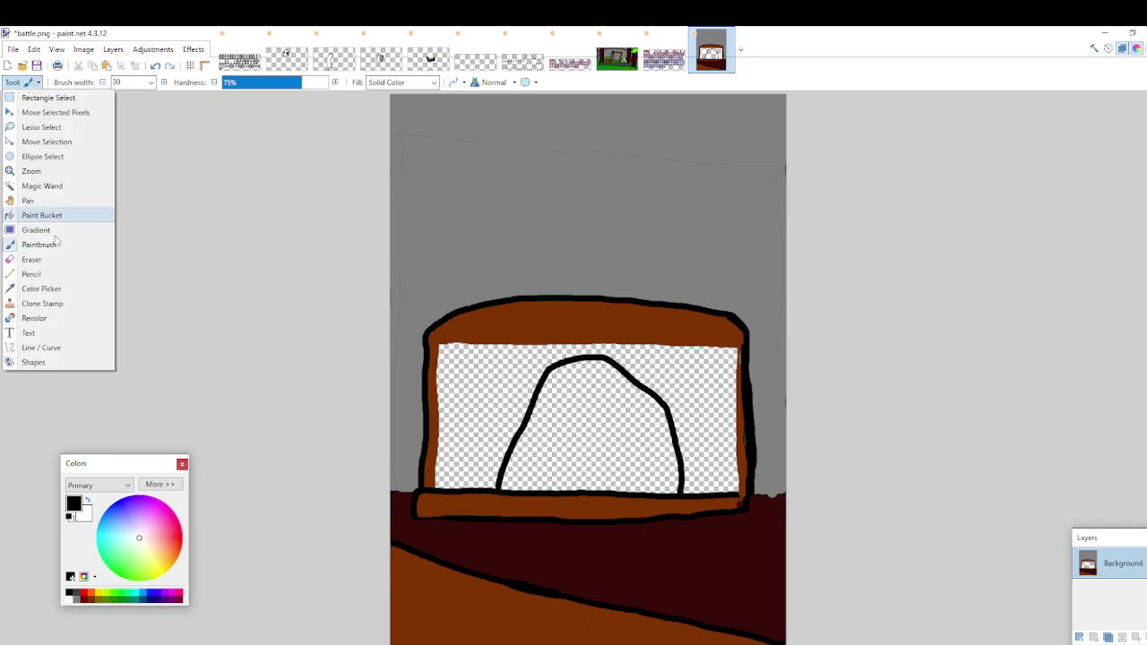
pyautogui.click(40, 288)
pyautogui.click(460, 321)
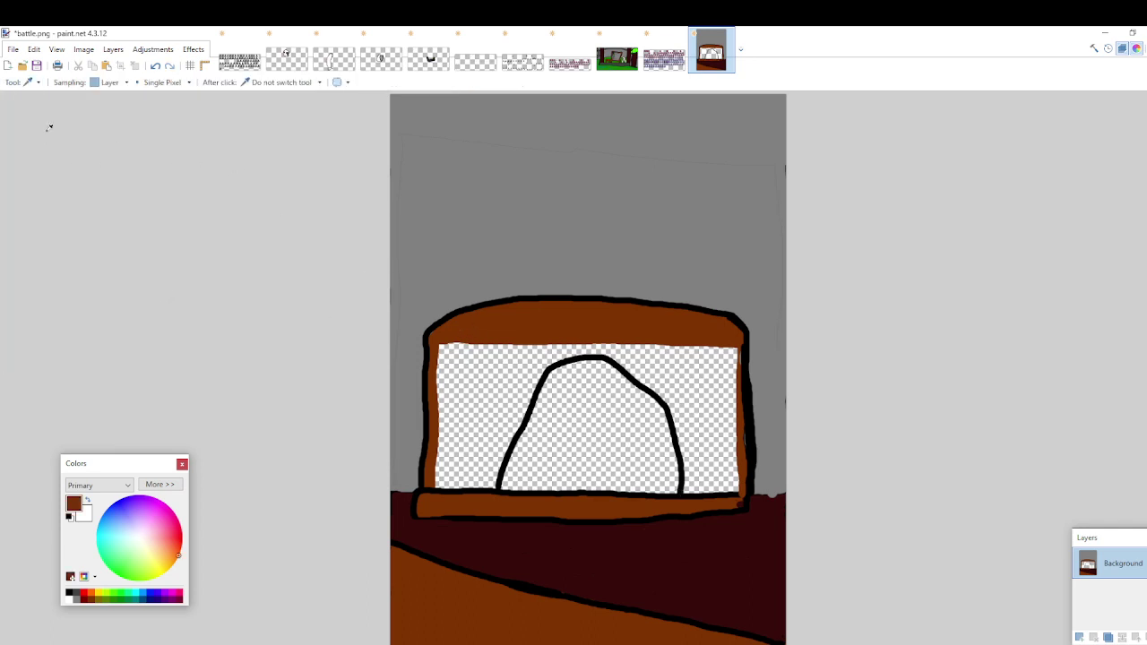
pyautogui.click(27, 82)
pyautogui.click(41, 215)
pyautogui.click(486, 411)
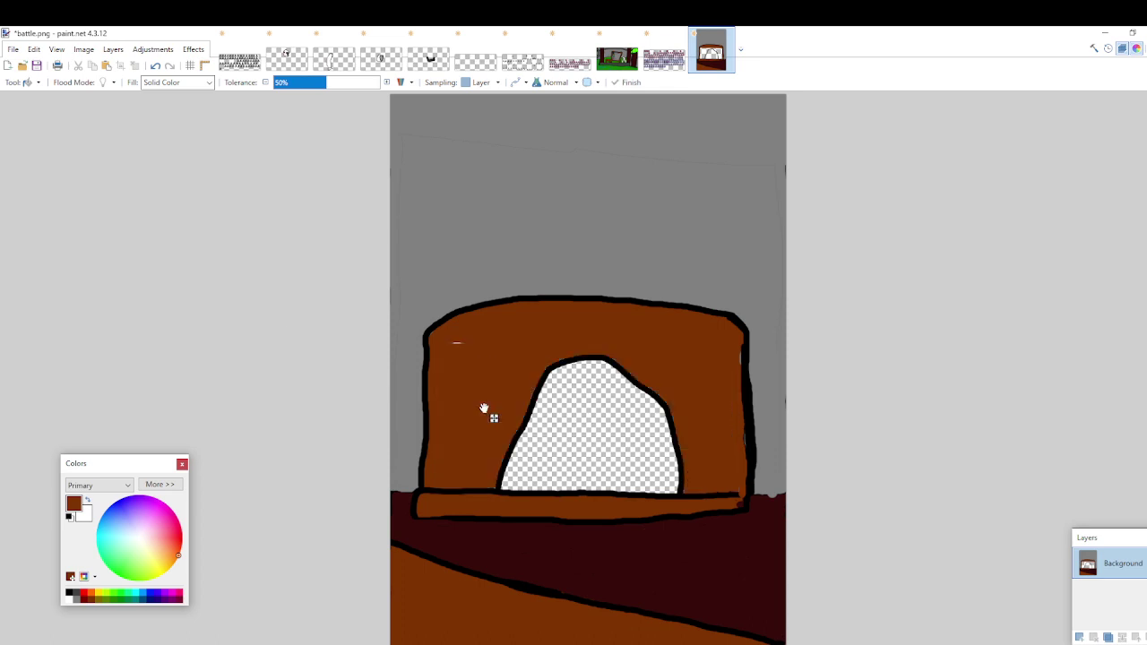
# Erase the black arch and surrounding brown with a brush width of 50 to widen the transparent opening into a rounder arch
pyautogui.click(27, 81)
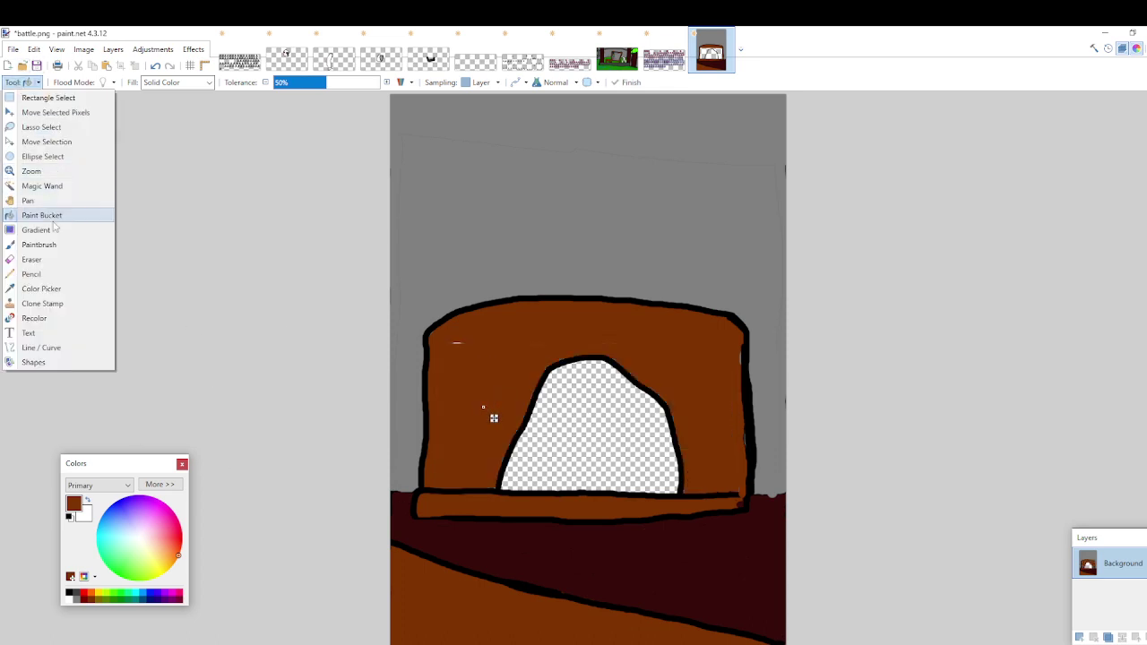
pyautogui.click(42, 263)
pyautogui.moveTo(487, 455)
pyautogui.mouseDown()
pyautogui.moveTo(482, 484)
pyautogui.moveTo(502, 402)
pyautogui.moveTo(538, 354)
pyautogui.moveTo(584, 346)
pyautogui.moveTo(627, 366)
pyautogui.moveTo(635, 393)
pyautogui.moveTo(600, 357)
pyautogui.moveTo(533, 364)
pyautogui.moveTo(506, 421)
pyautogui.mouseUp()
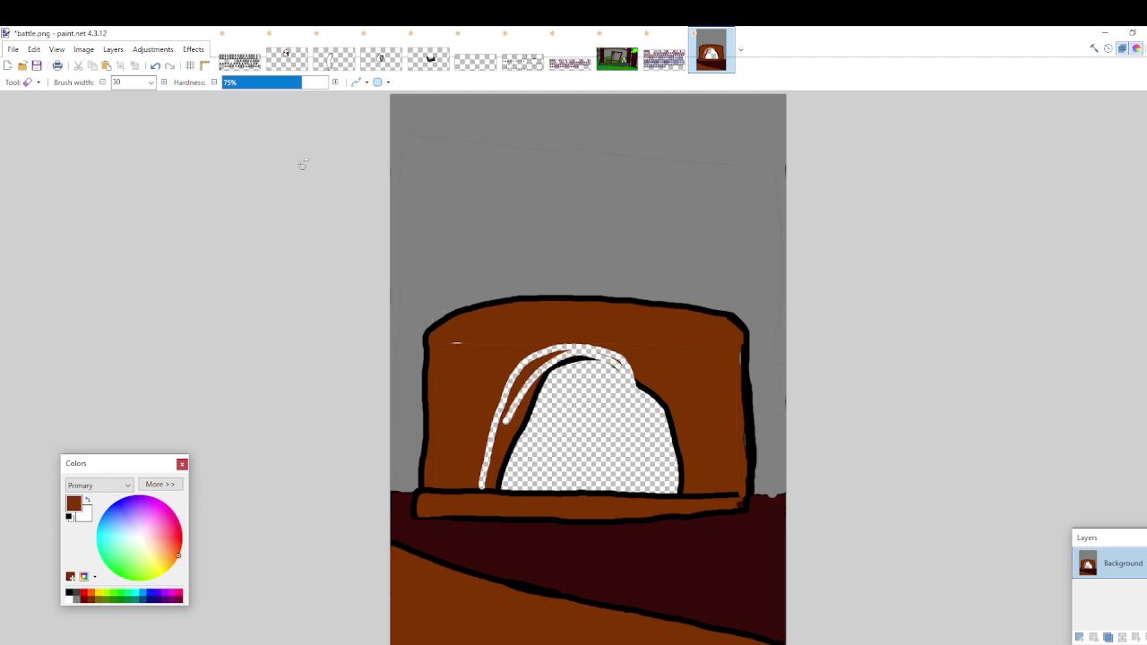
pyautogui.write('50')
pyautogui.moveTo(511, 483)
pyautogui.mouseDown()
pyautogui.moveTo(498, 458)
pyautogui.moveTo(490, 477)
pyautogui.moveTo(520, 414)
pyautogui.mouseUp()
pyautogui.moveTo(509, 453)
pyautogui.mouseDown()
pyautogui.moveTo(530, 391)
pyautogui.moveTo(505, 452)
pyautogui.moveTo(506, 400)
pyautogui.moveTo(551, 353)
pyautogui.moveTo(576, 354)
pyautogui.moveTo(645, 388)
pyautogui.moveTo(672, 424)
pyautogui.moveTo(681, 483)
pyautogui.mouseUp()
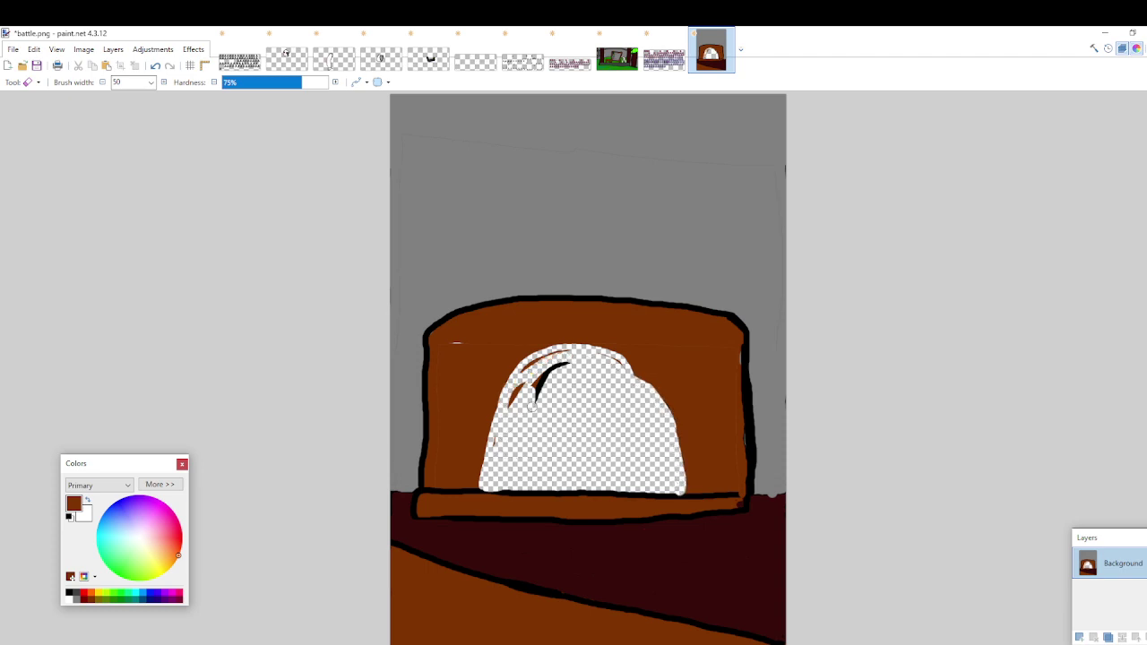
pyautogui.moveTo(514, 406)
pyautogui.mouseDown()
pyautogui.moveTo(526, 391)
pyautogui.moveTo(539, 399)
pyautogui.moveTo(566, 364)
pyautogui.mouseUp()
pyautogui.moveTo(502, 430)
pyautogui.mouseDown()
pyautogui.moveTo(494, 438)
pyautogui.moveTo(520, 371)
pyautogui.moveTo(579, 350)
pyautogui.mouseUp()
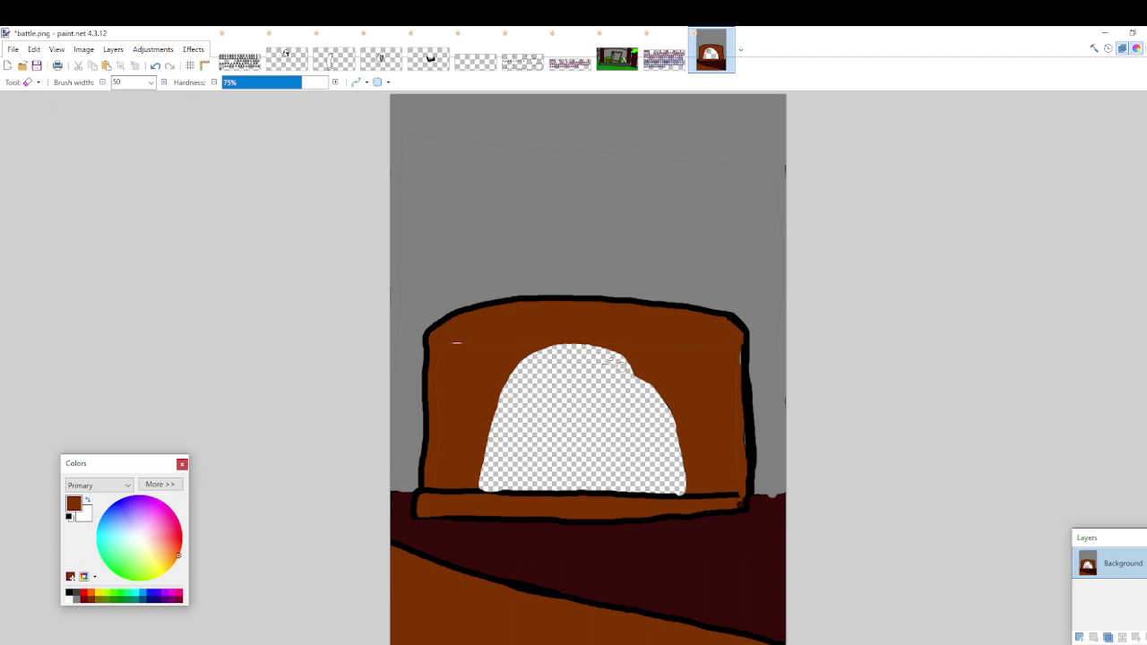
# Outline the widened transparent opening with a black arch using the Paintbrush at a brush width of 30
pyautogui.doubleClick(126, 83)
pyautogui.write('3')
pyautogui.click(69, 593)
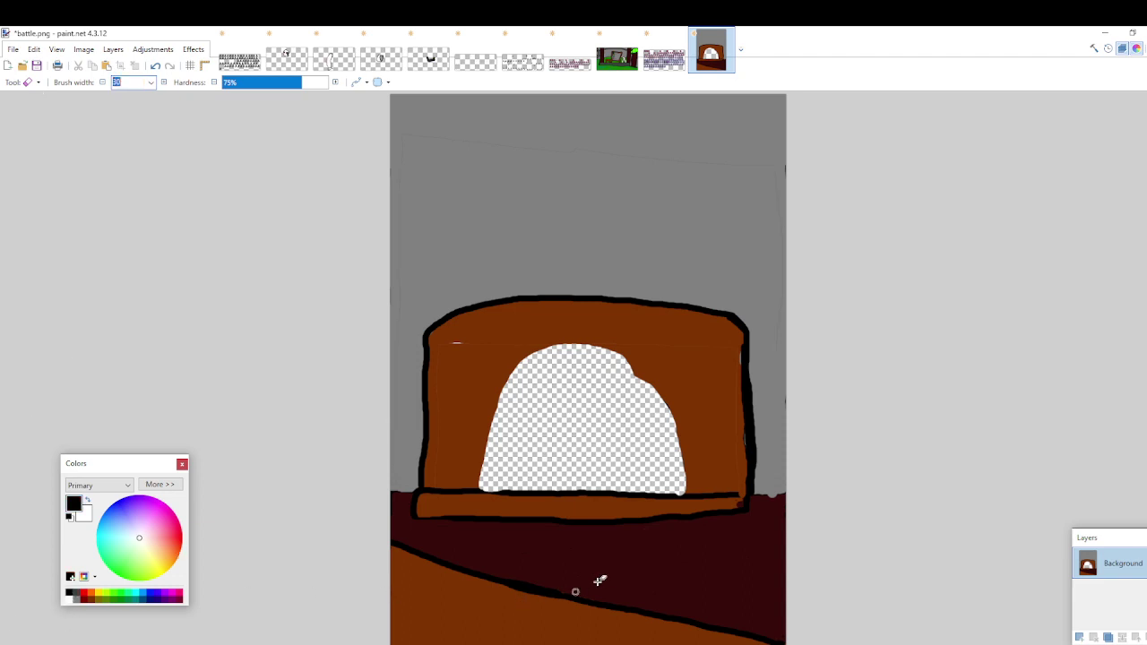
pyautogui.click(688, 493)
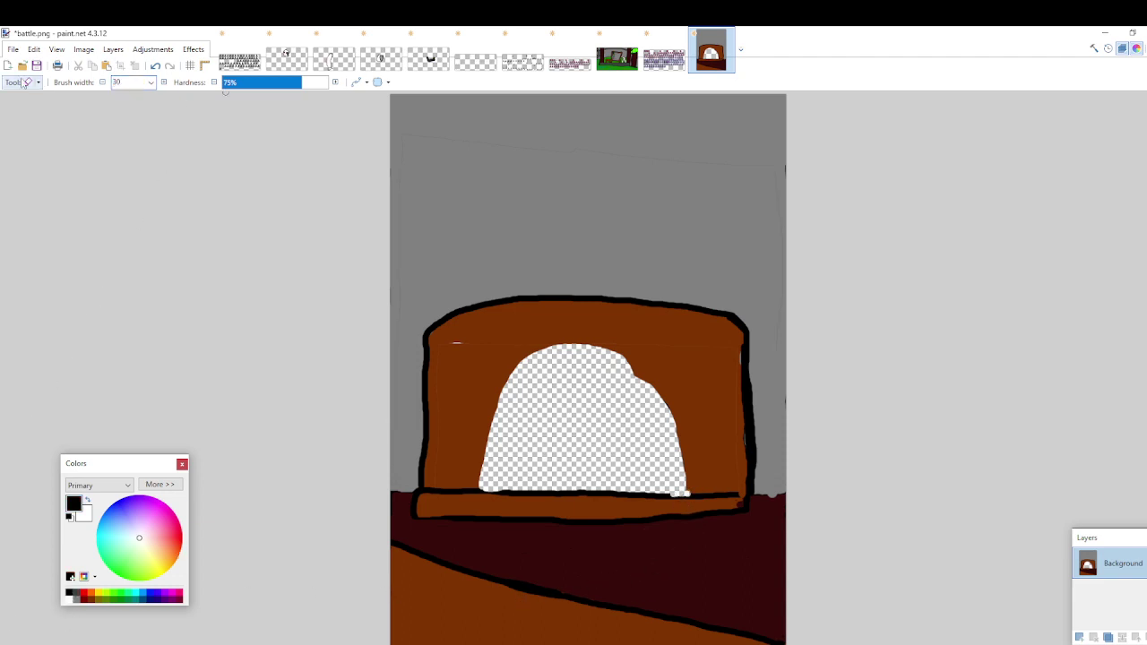
pyautogui.click(21, 82)
pyautogui.click(39, 245)
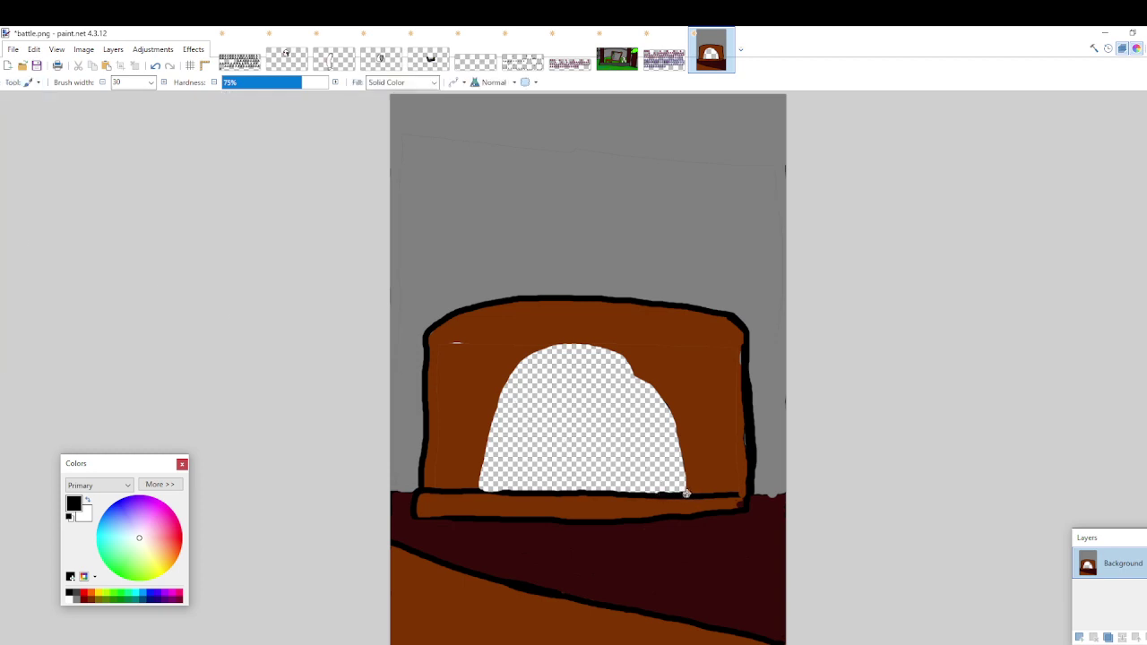
pyautogui.moveTo(503, 489)
pyautogui.mouseDown()
pyautogui.moveTo(484, 491)
pyautogui.moveTo(495, 386)
pyautogui.moveTo(515, 362)
pyautogui.moveTo(506, 378)
pyautogui.moveTo(568, 341)
pyautogui.moveTo(604, 344)
pyautogui.moveTo(660, 395)
pyautogui.moveTo(686, 491)
pyautogui.mouseUp()
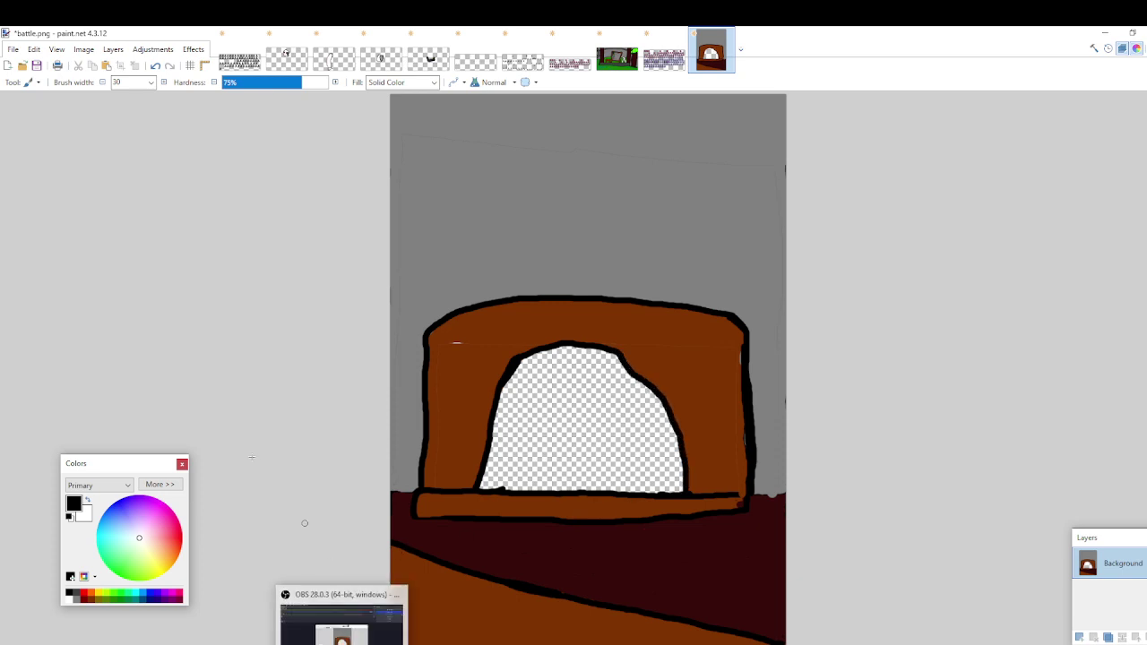
# Sample the frame's brown and paint over the stray marks along the inside of its right outline
pyautogui.click(33, 81)
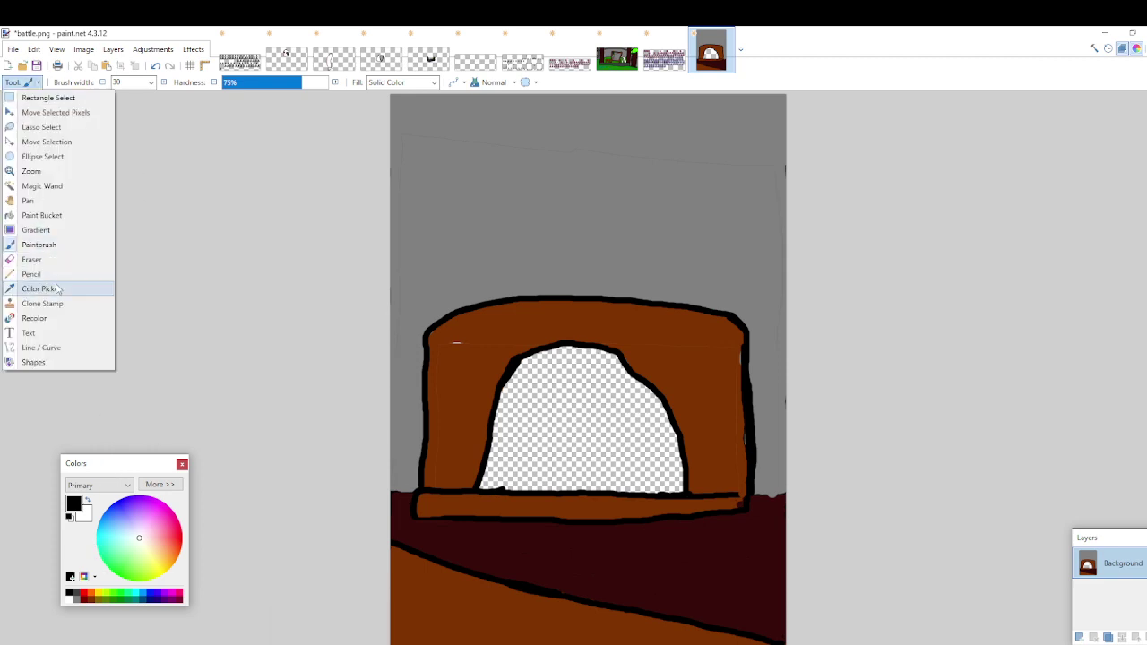
pyautogui.click(66, 289)
pyautogui.click(500, 372)
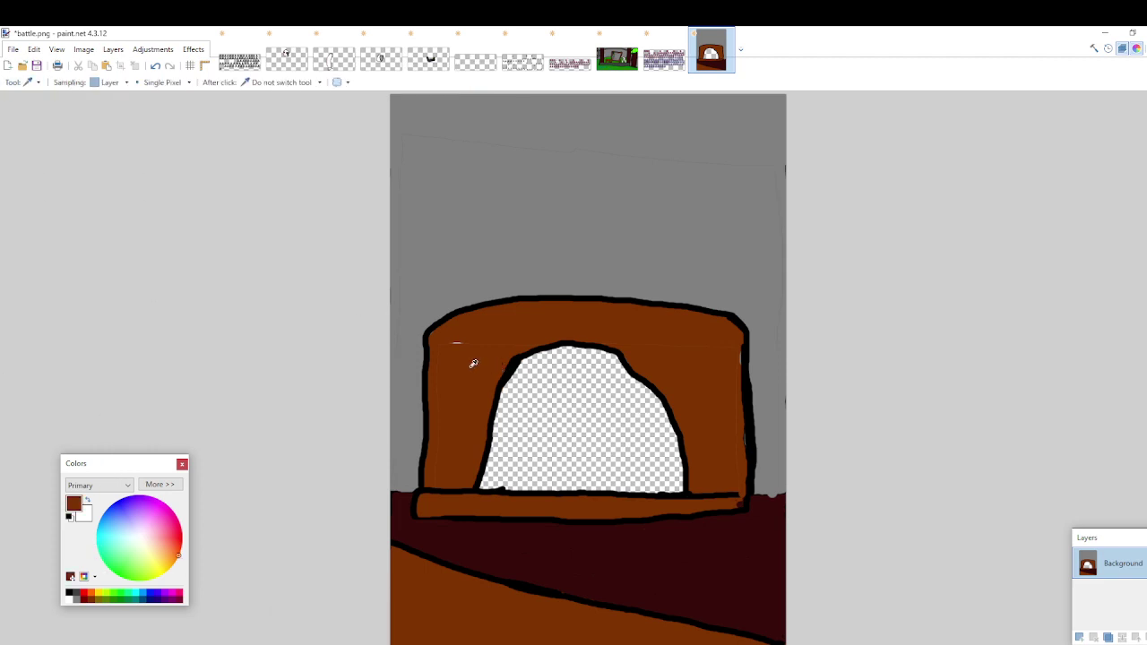
pyautogui.click(33, 81)
pyautogui.click(36, 274)
pyautogui.click(33, 82)
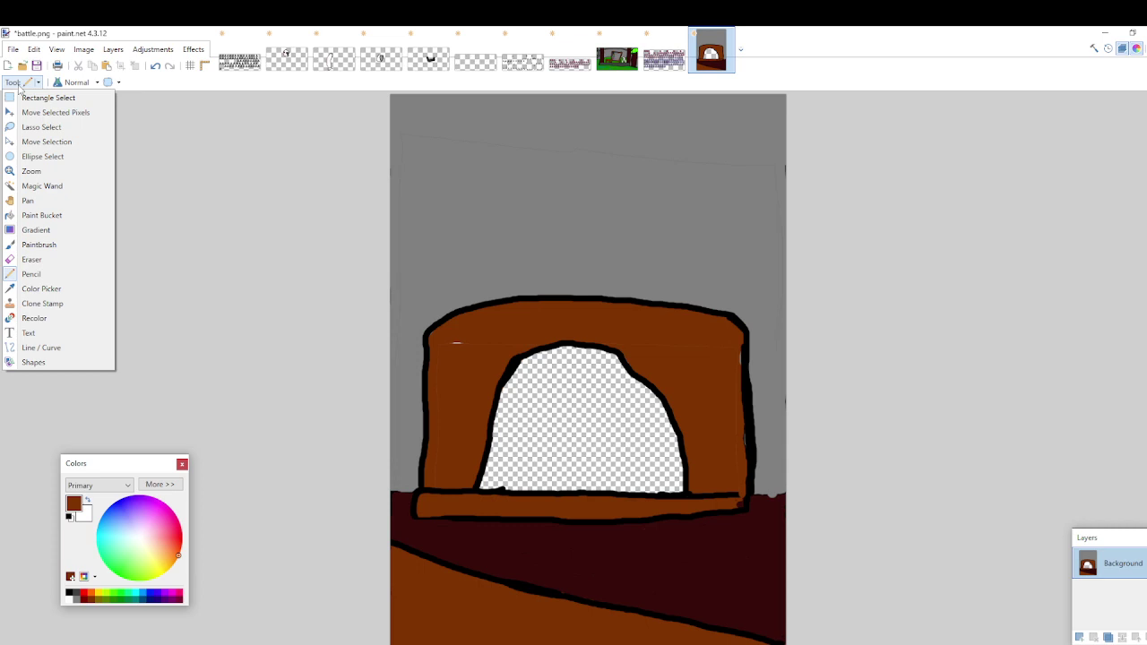
pyautogui.click(35, 245)
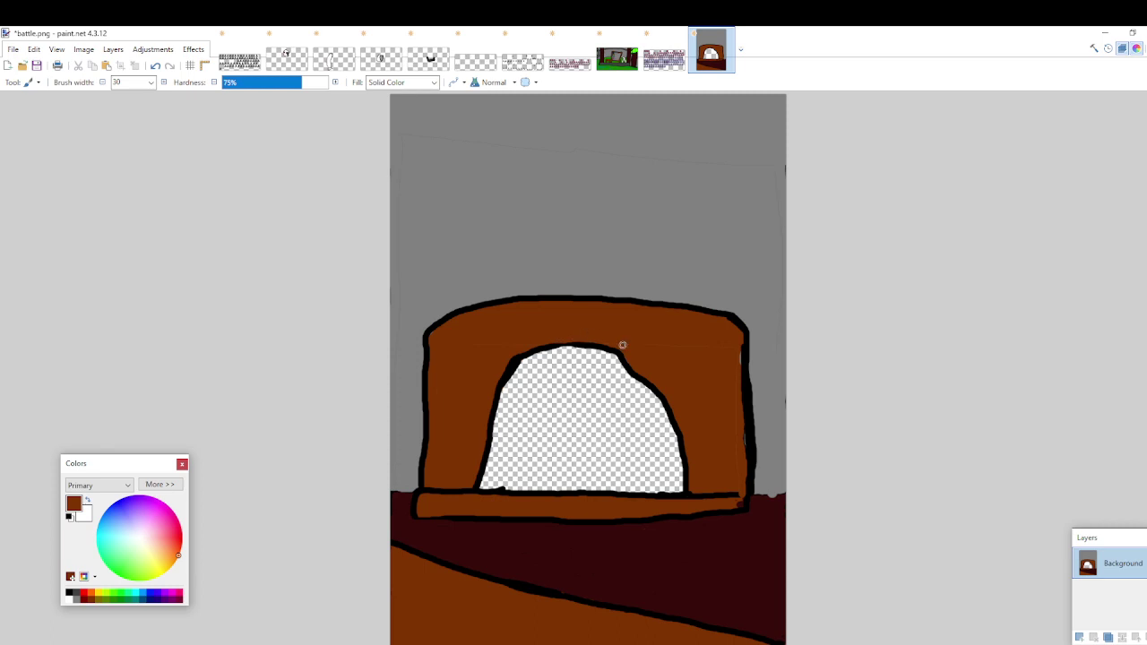
pyautogui.moveTo(742, 391)
pyautogui.mouseDown()
pyautogui.moveTo(743, 455)
pyautogui.moveTo(738, 355)
pyautogui.moveTo(739, 468)
pyautogui.mouseUp()
pyautogui.hotkey('alt', 'Tab')
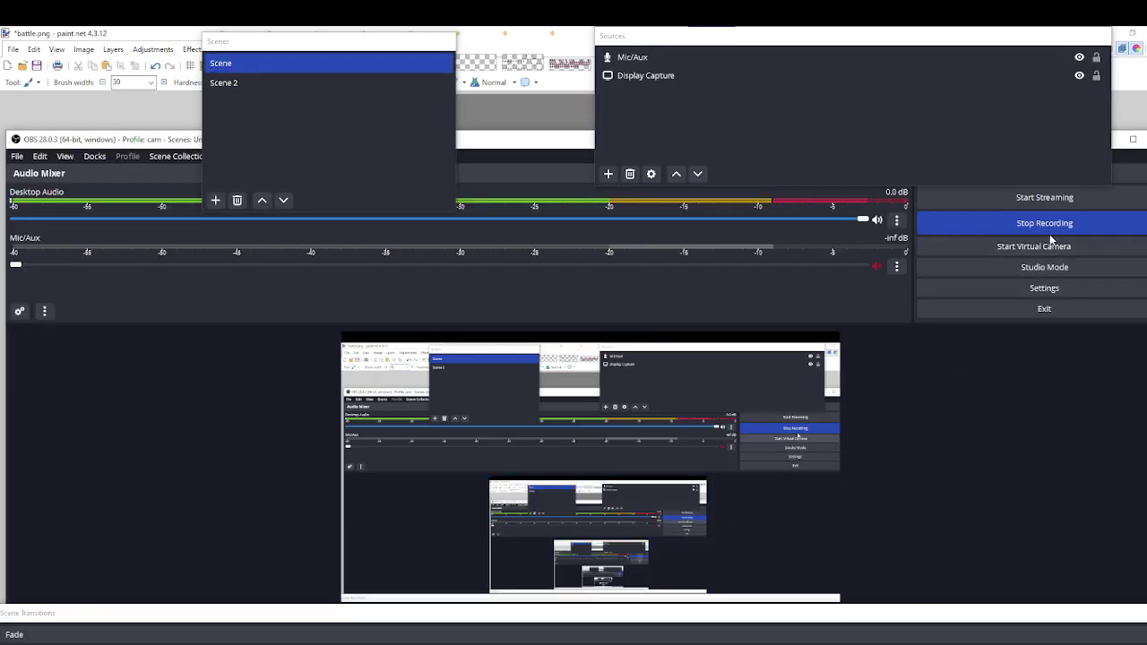